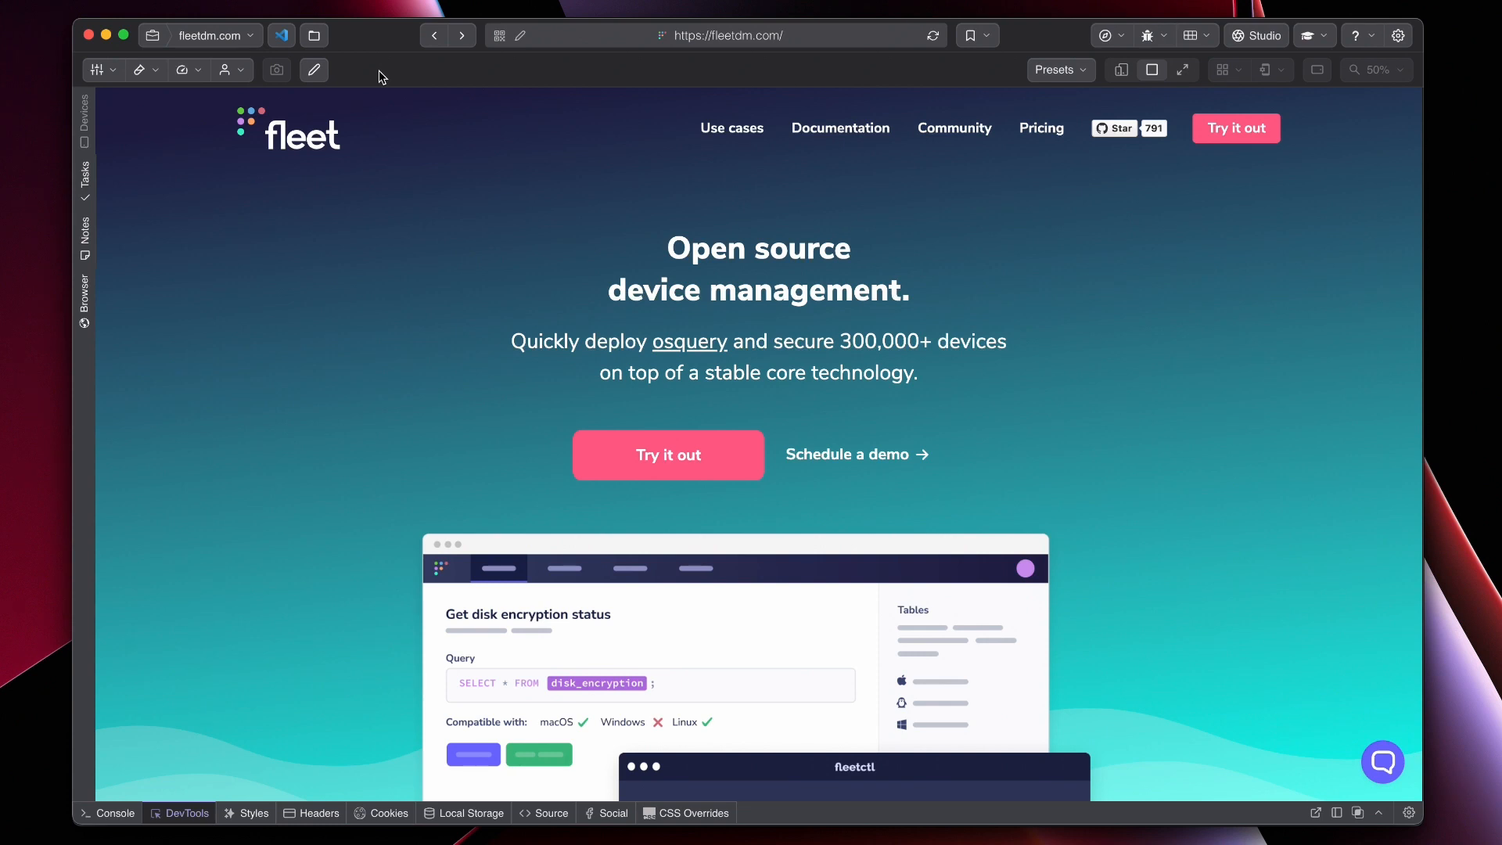
- Check the installed Sizzy version in the application's about information and close it
left_click(72, 1)
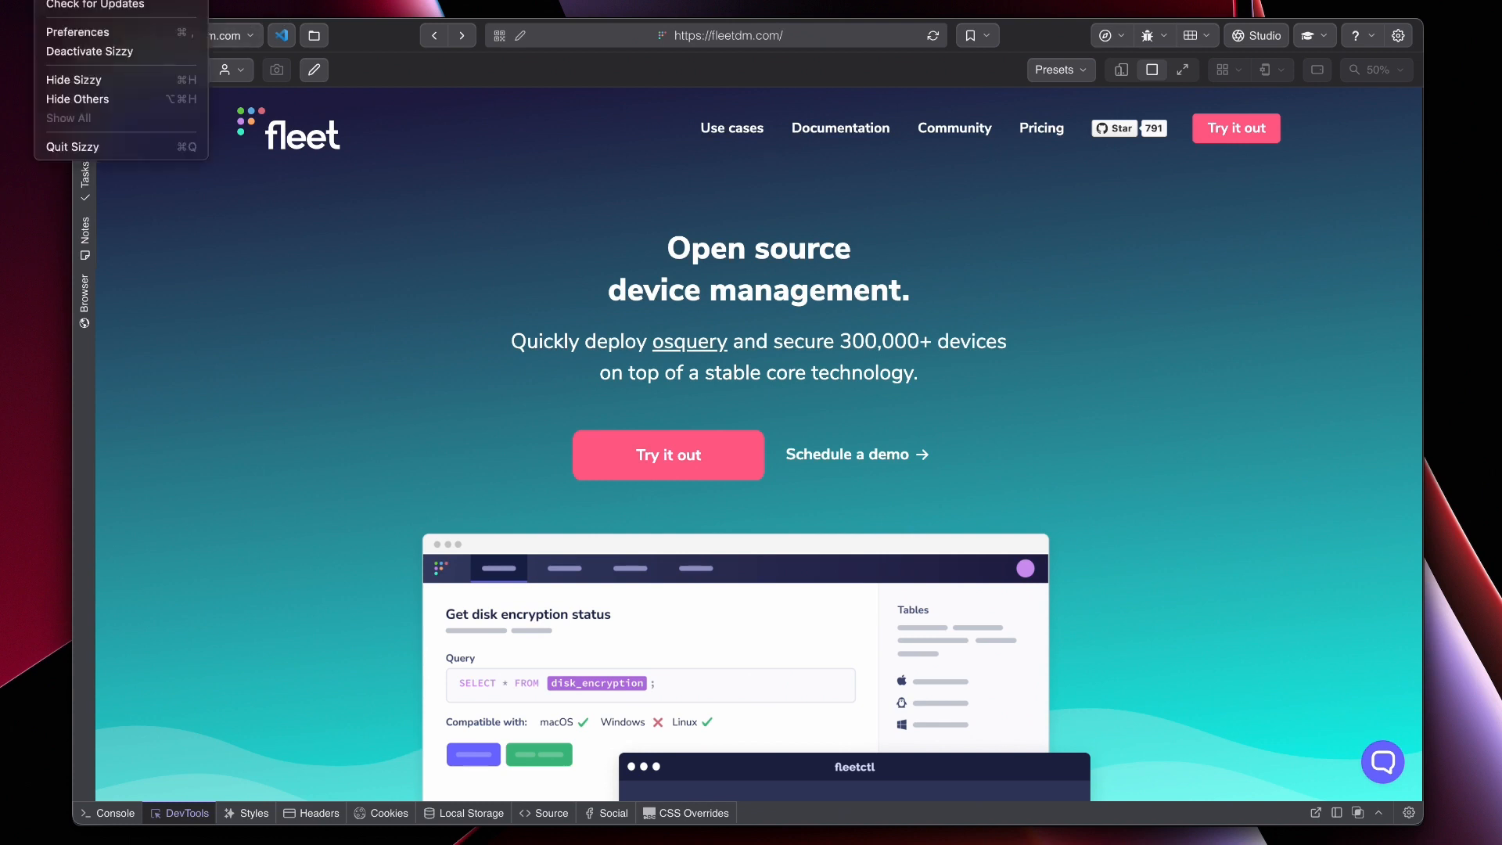
left_click(72, 1)
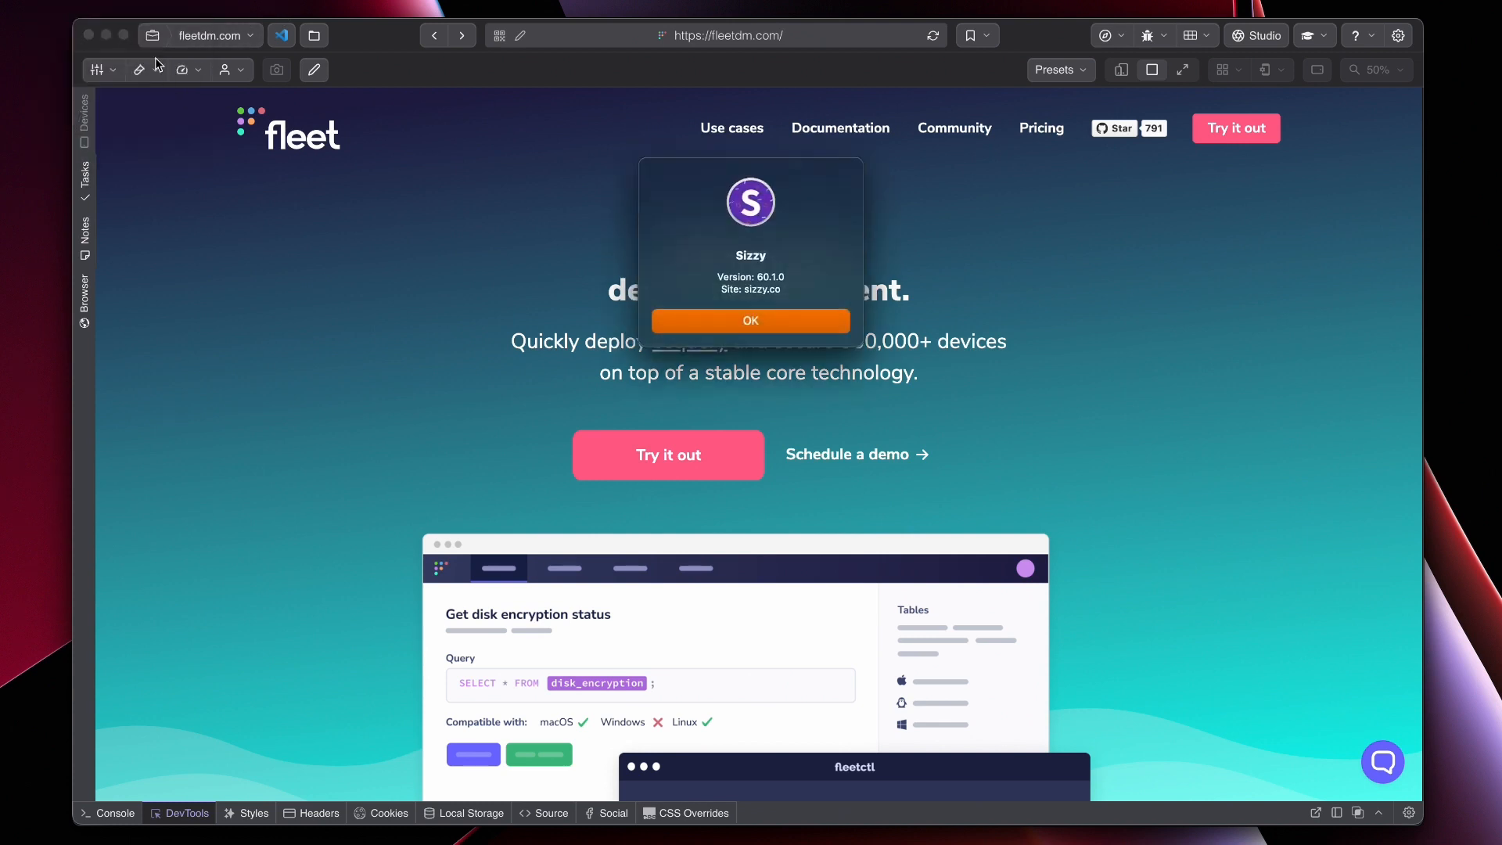
left_click(751, 320)
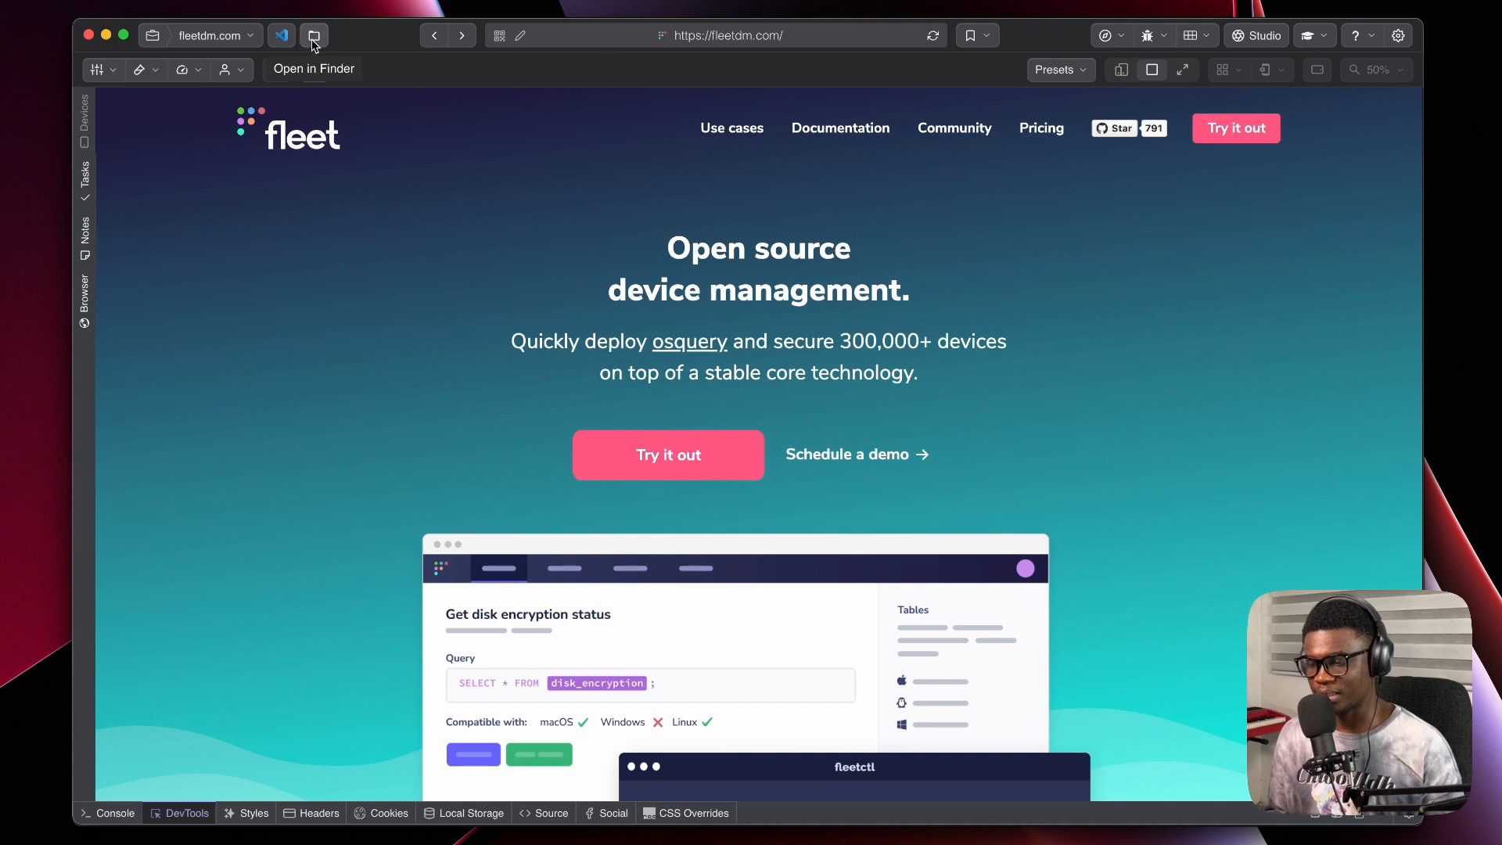
- Look through the quick list of projects and their groups
left_click(252, 36)
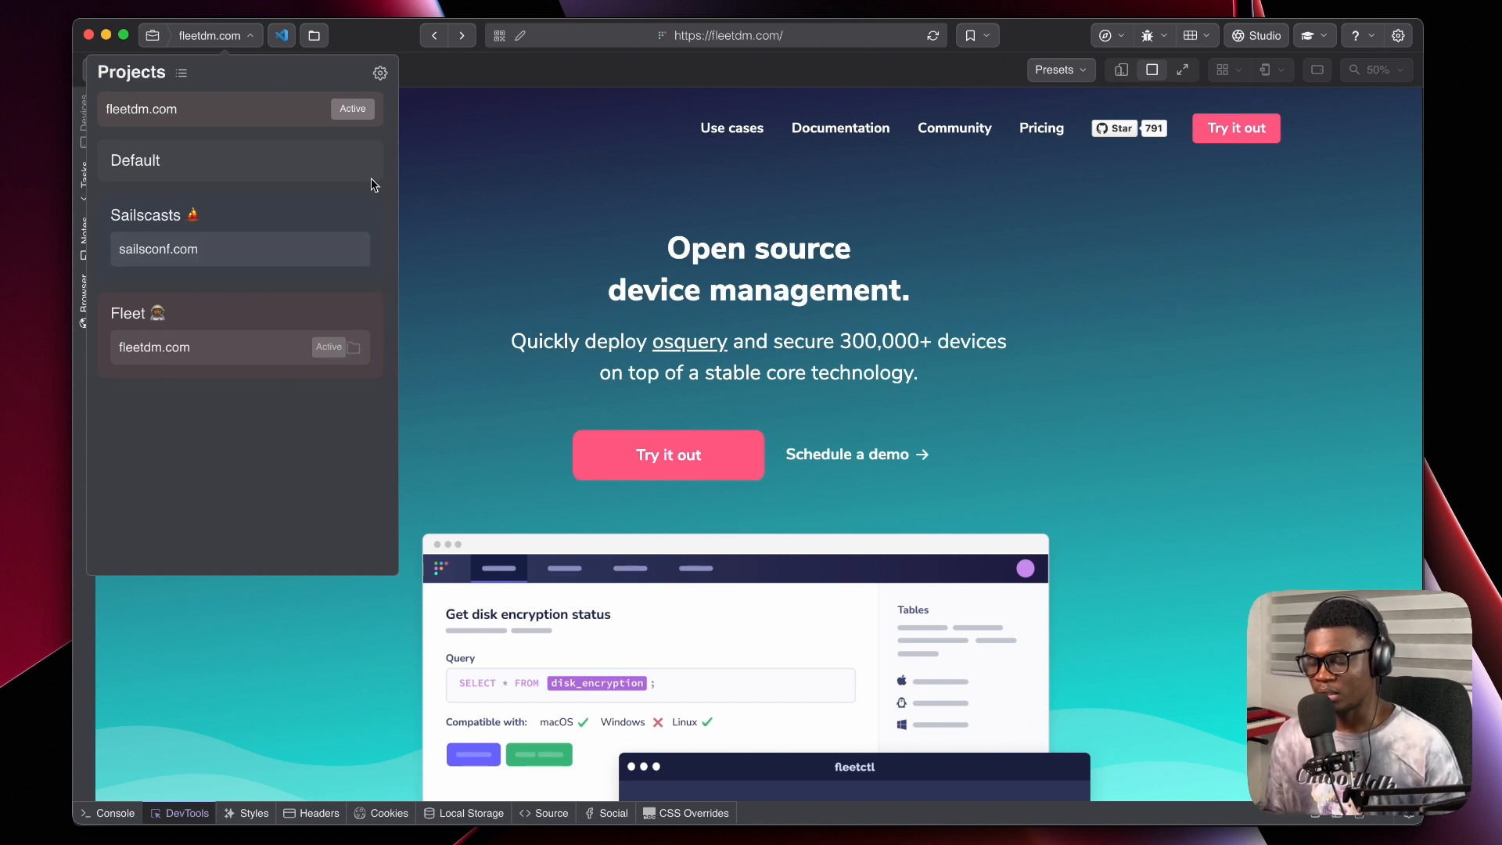
mouse_move(262, 341)
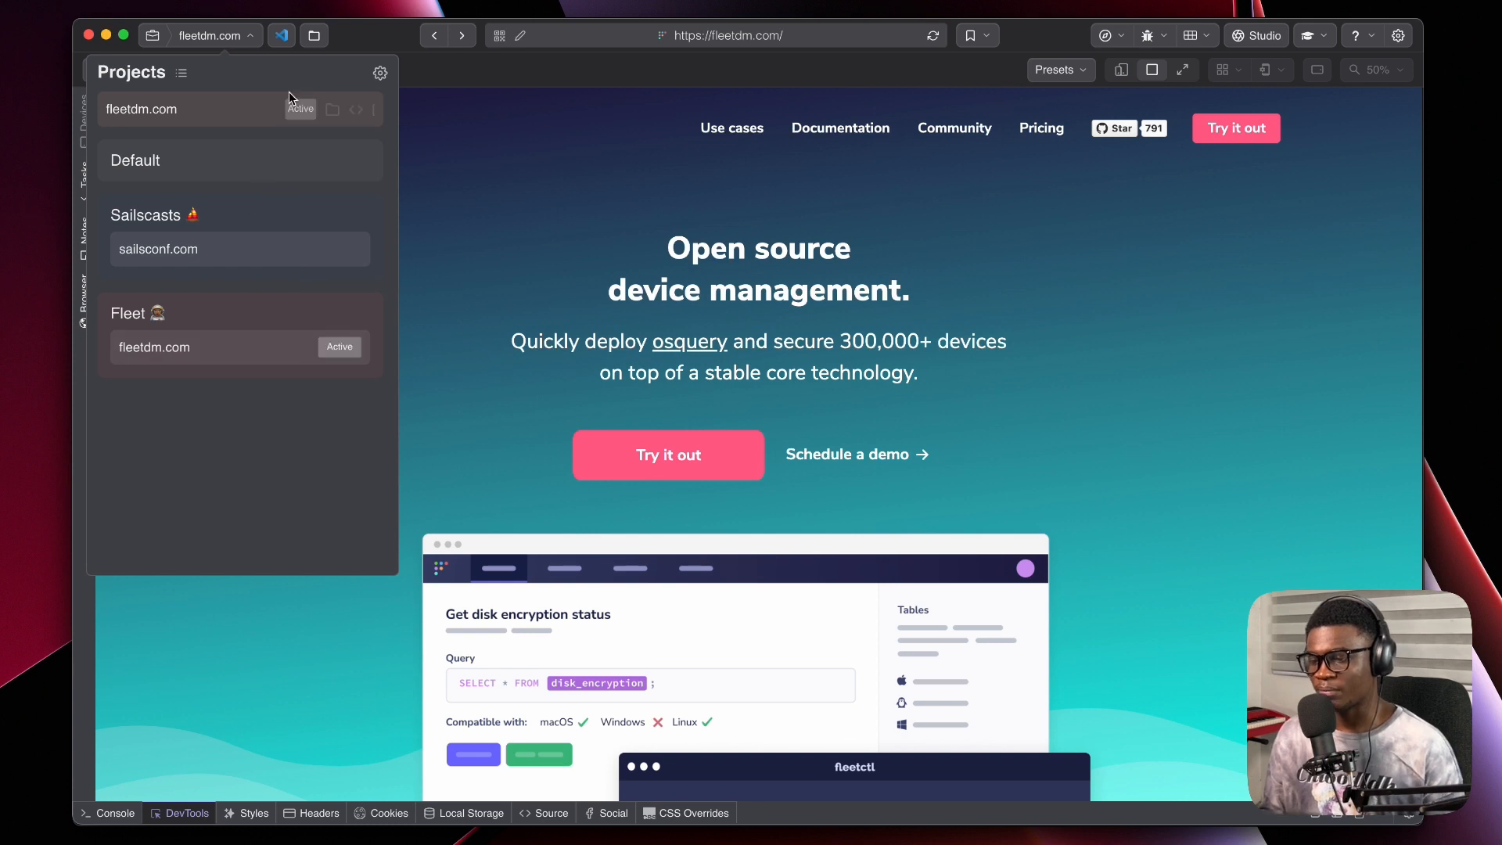
- Start a new project from the full projects overview and name it sailscasts.com
left_click(152, 36)
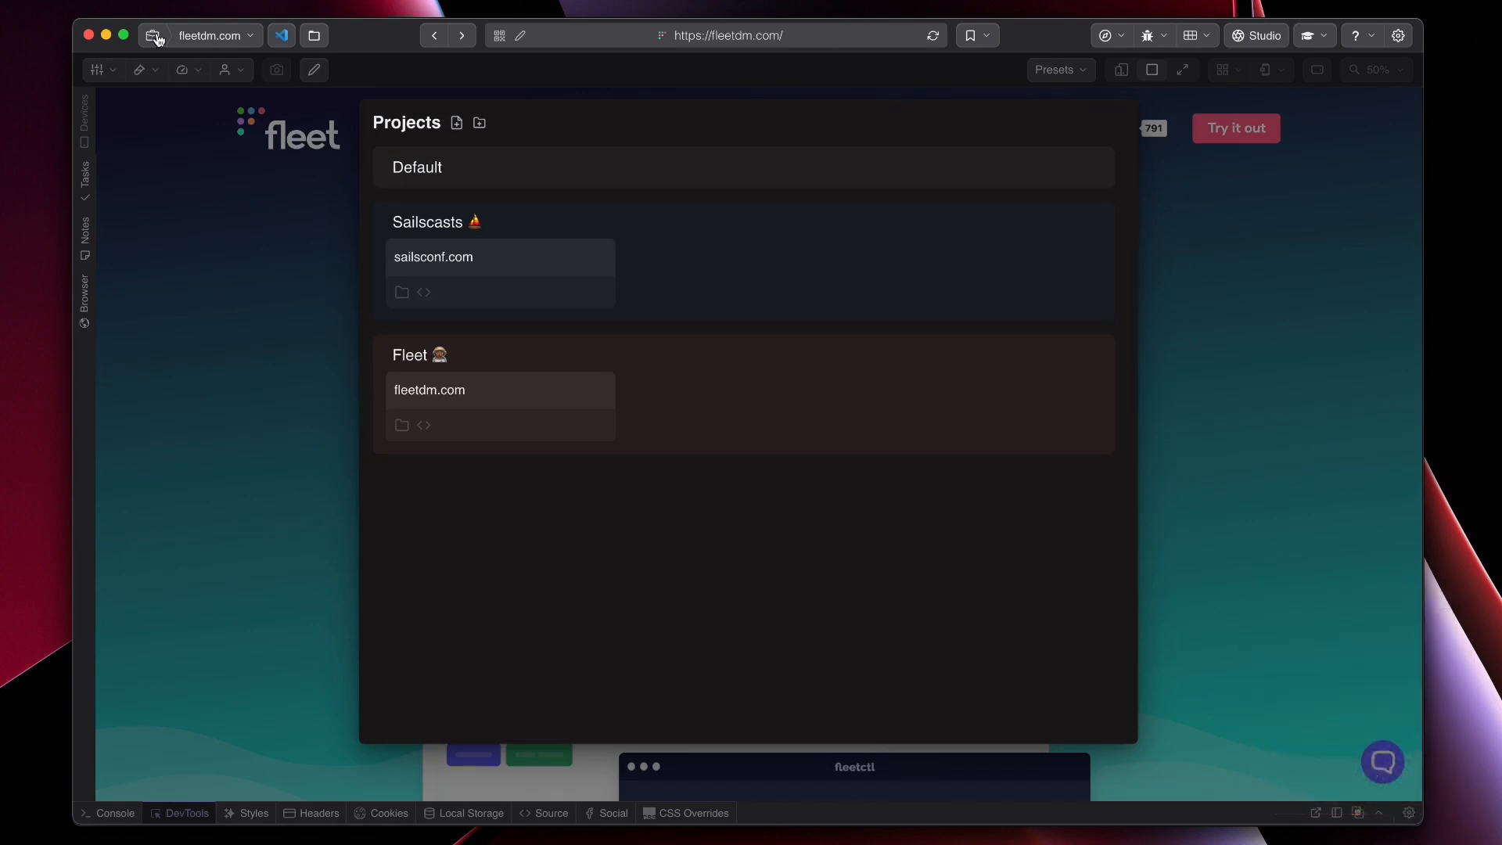
mouse_move(426, 207)
mouse_move(426, 174)
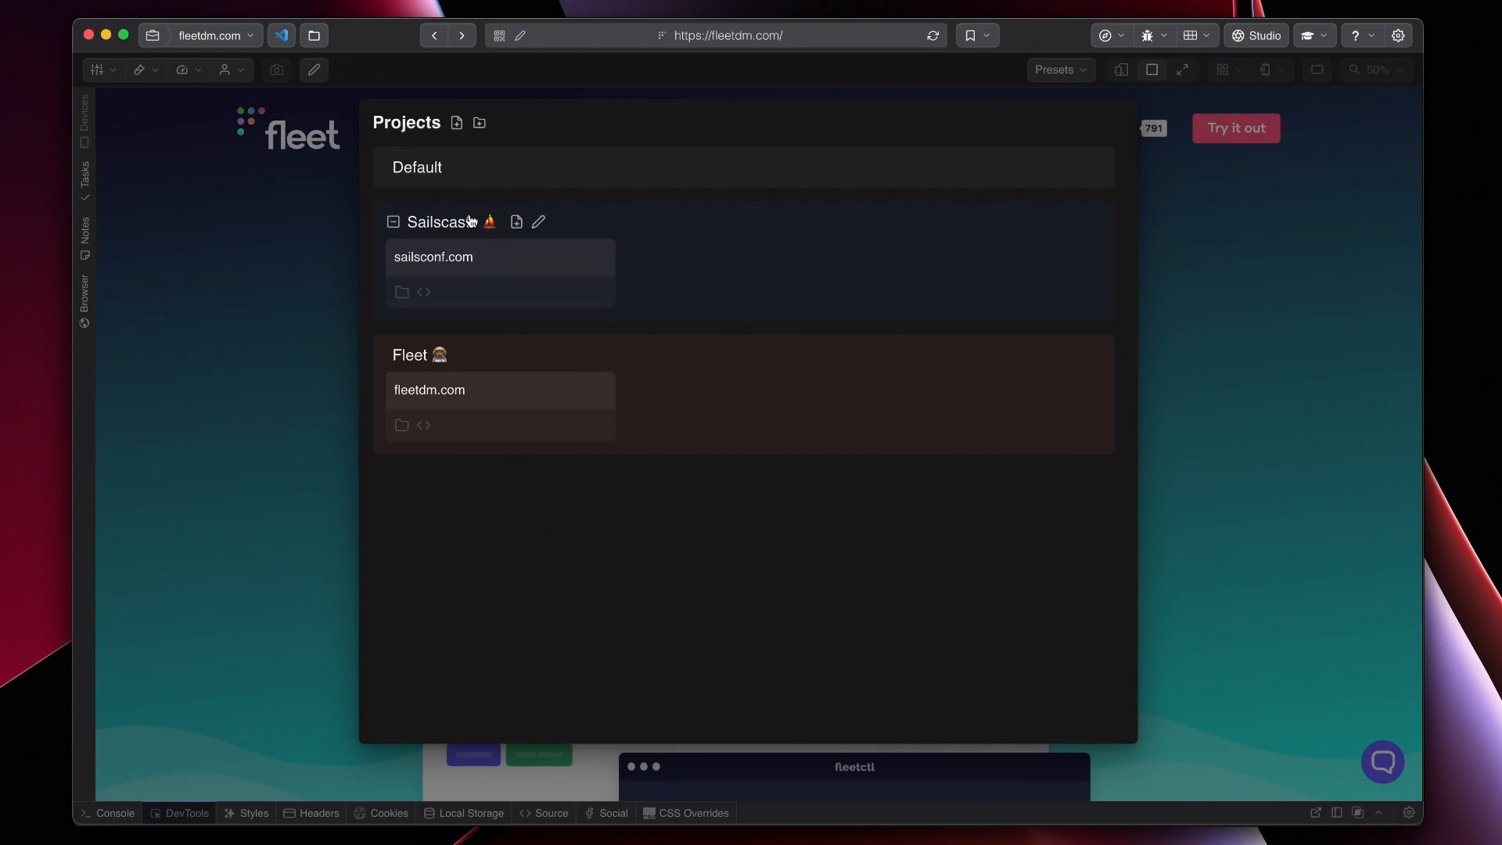
left_click(456, 125)
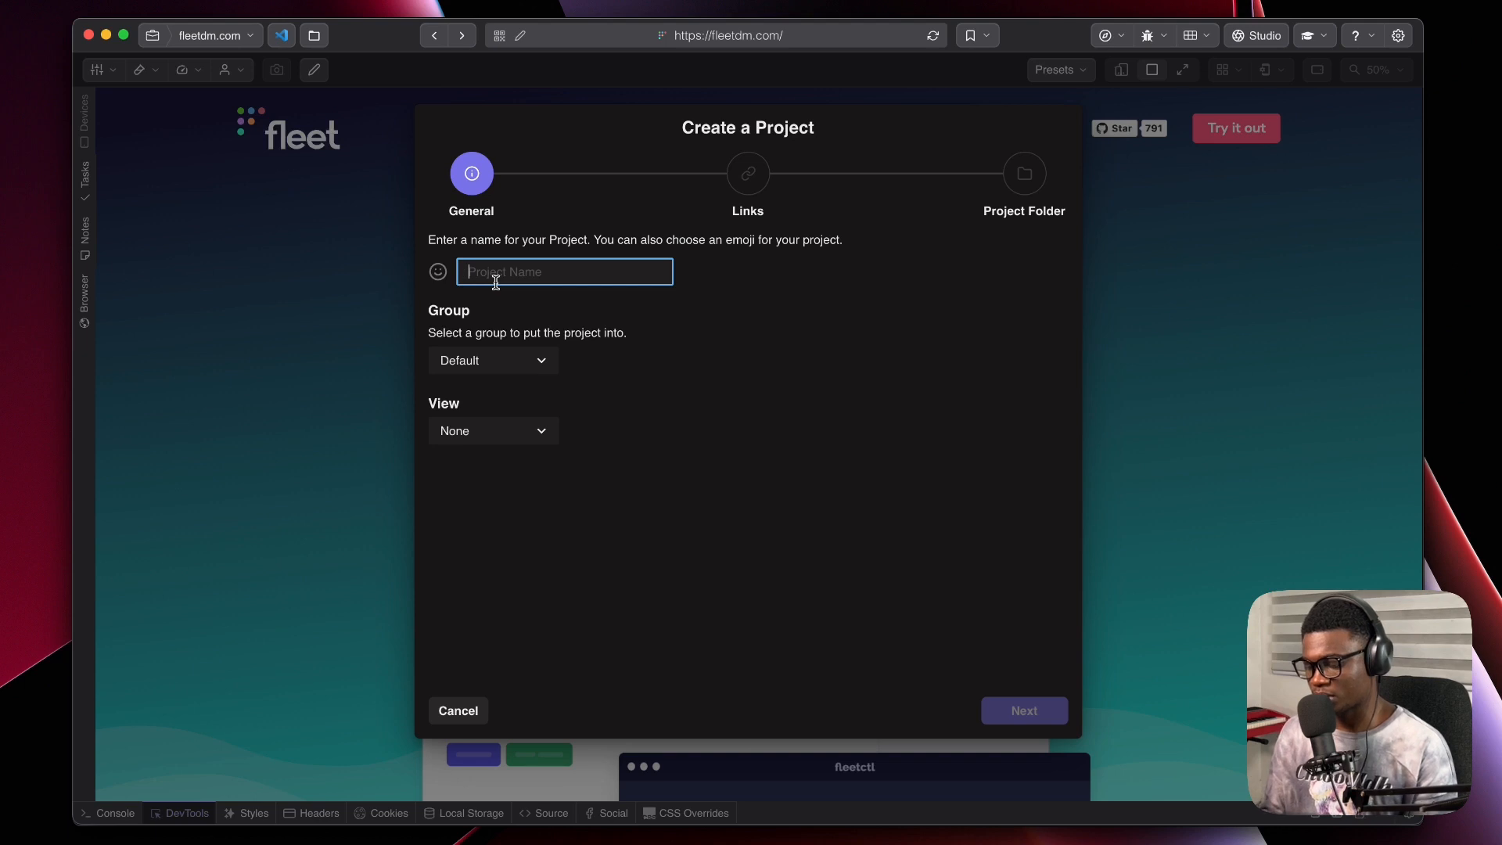
type("Sai")
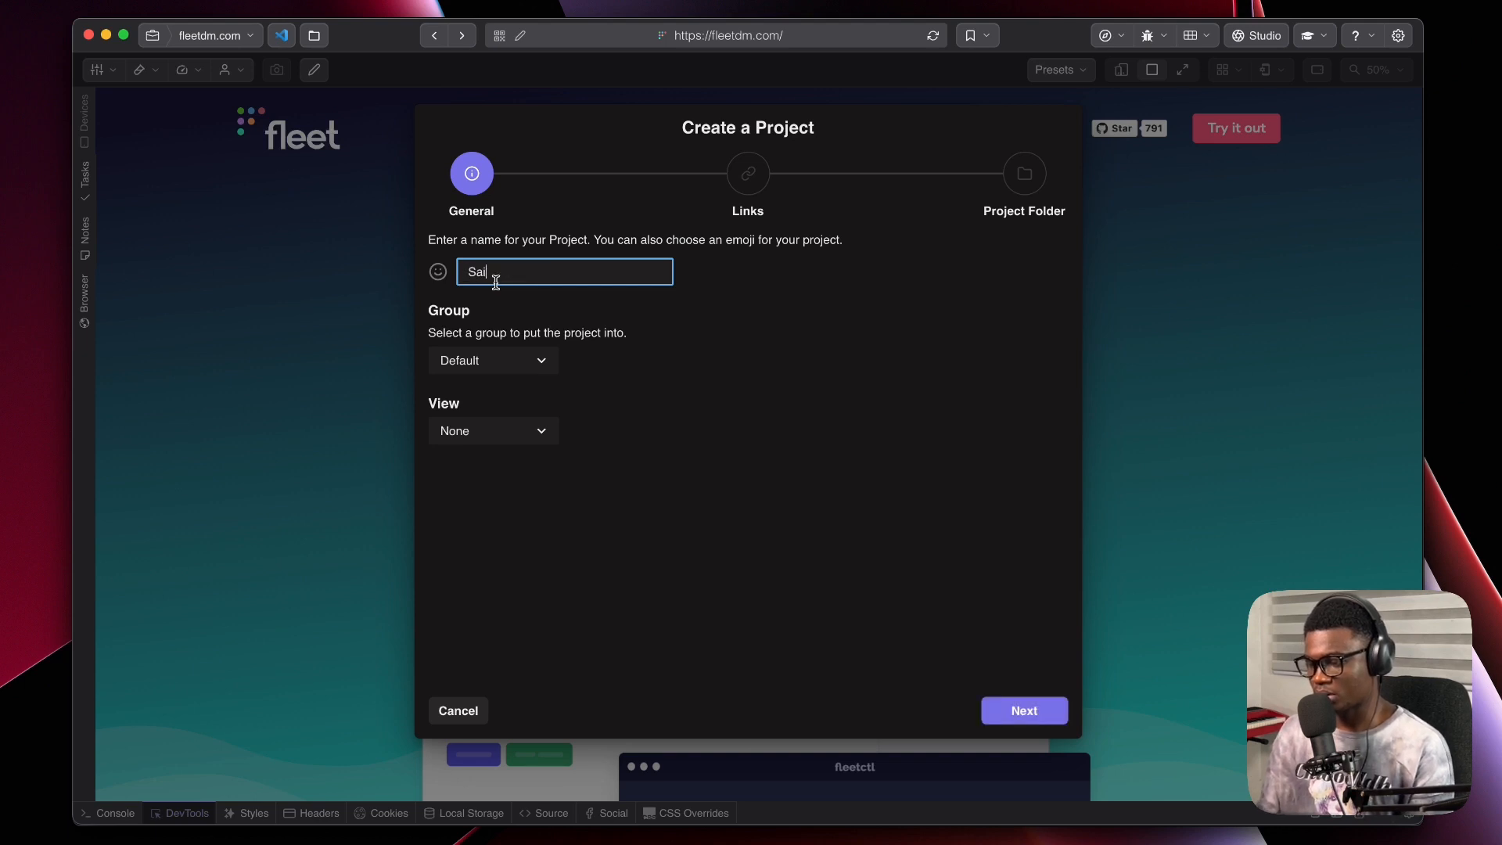
key("BackSpace")
key("BackSpace")
key("BackSpace")
type("sails")
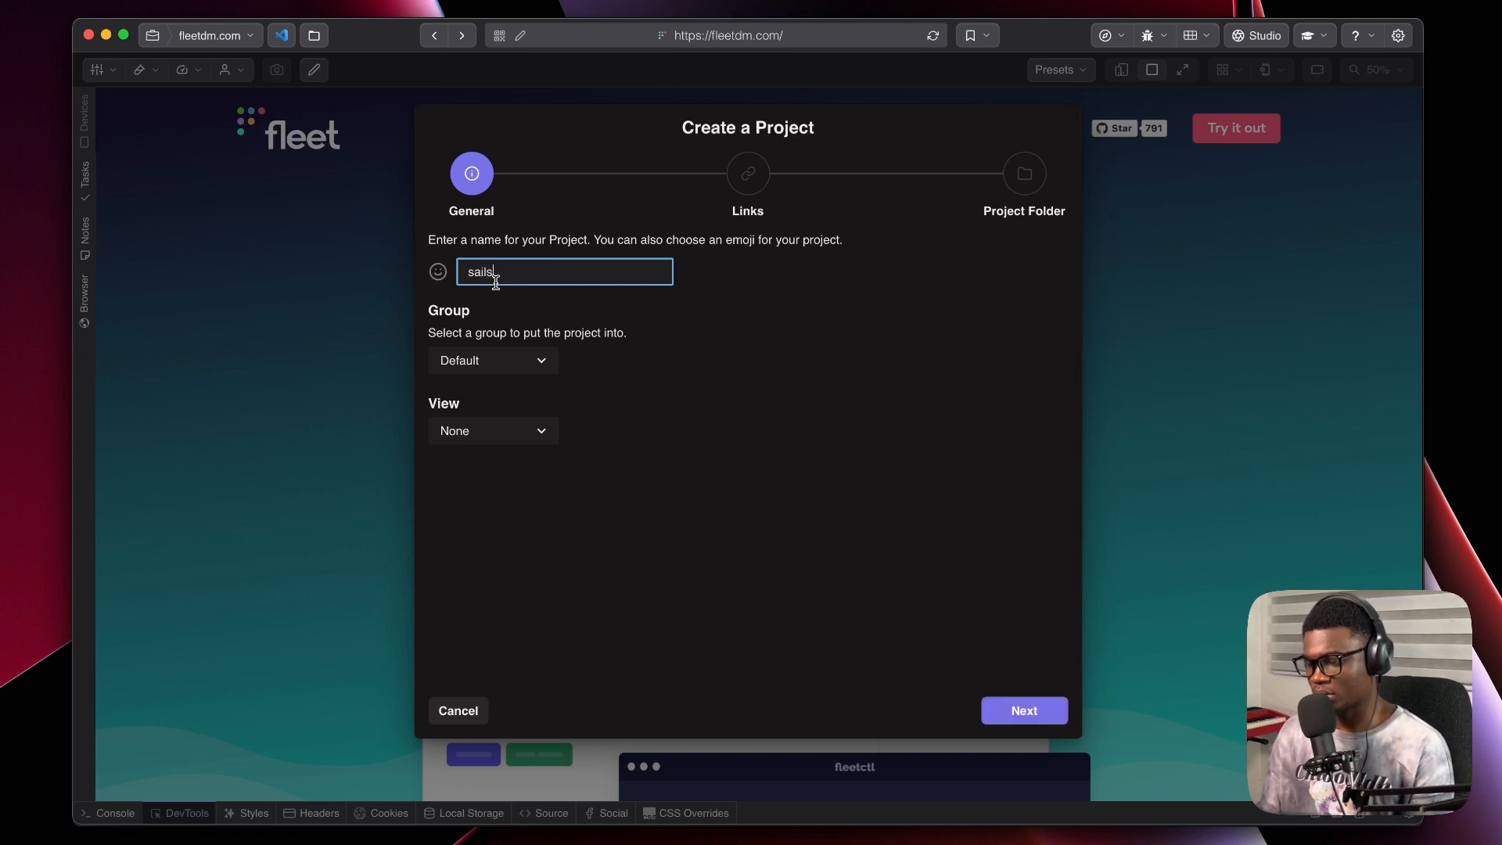
type("casts.com")
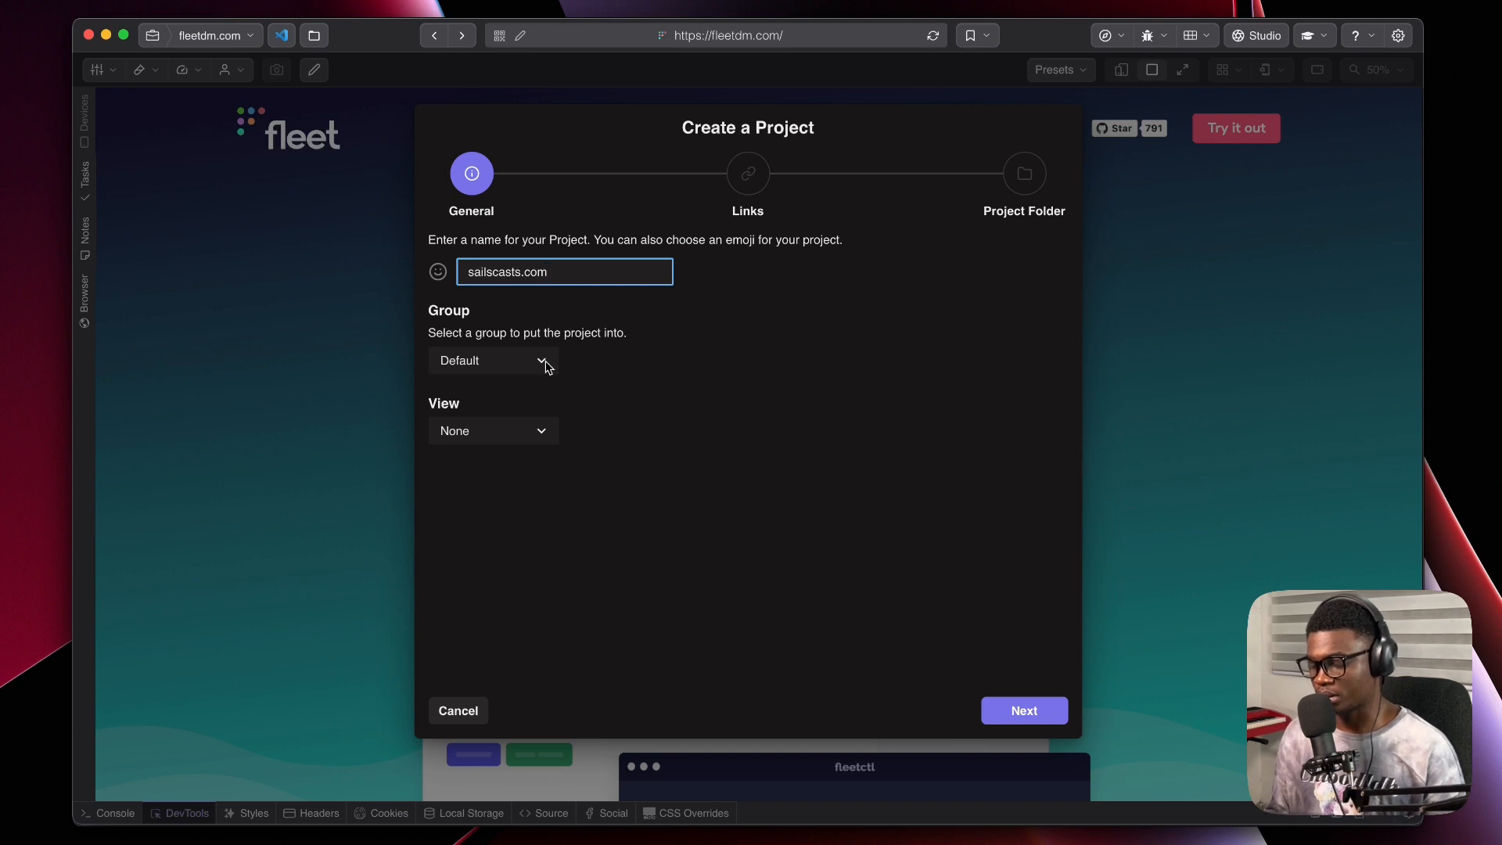
- Keep the project in the Default group, set its view to Full and continue to the links stage
left_click(545, 362)
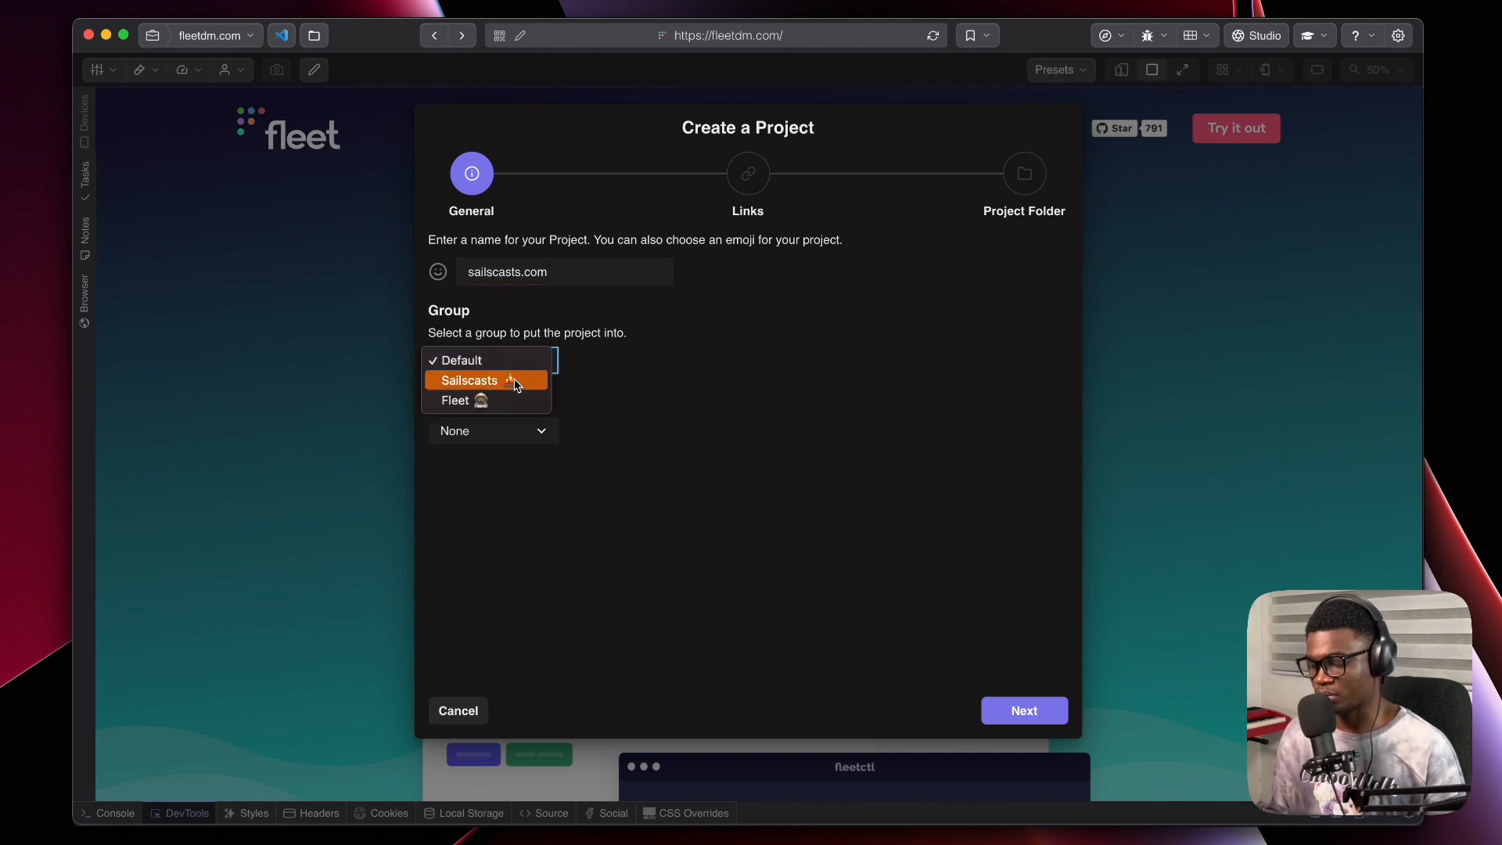
left_click(520, 362)
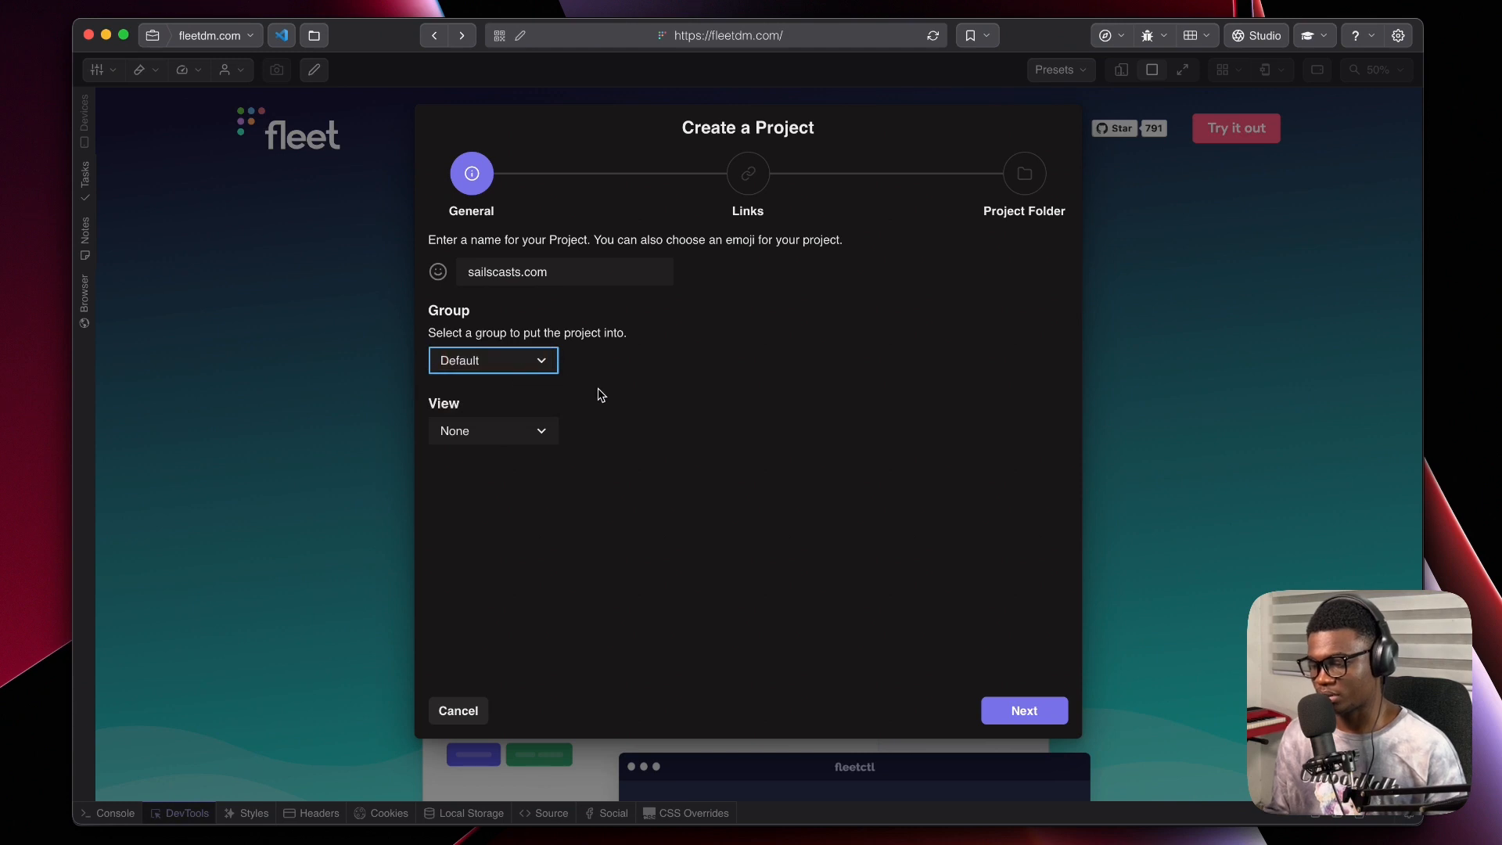
left_click(536, 432)
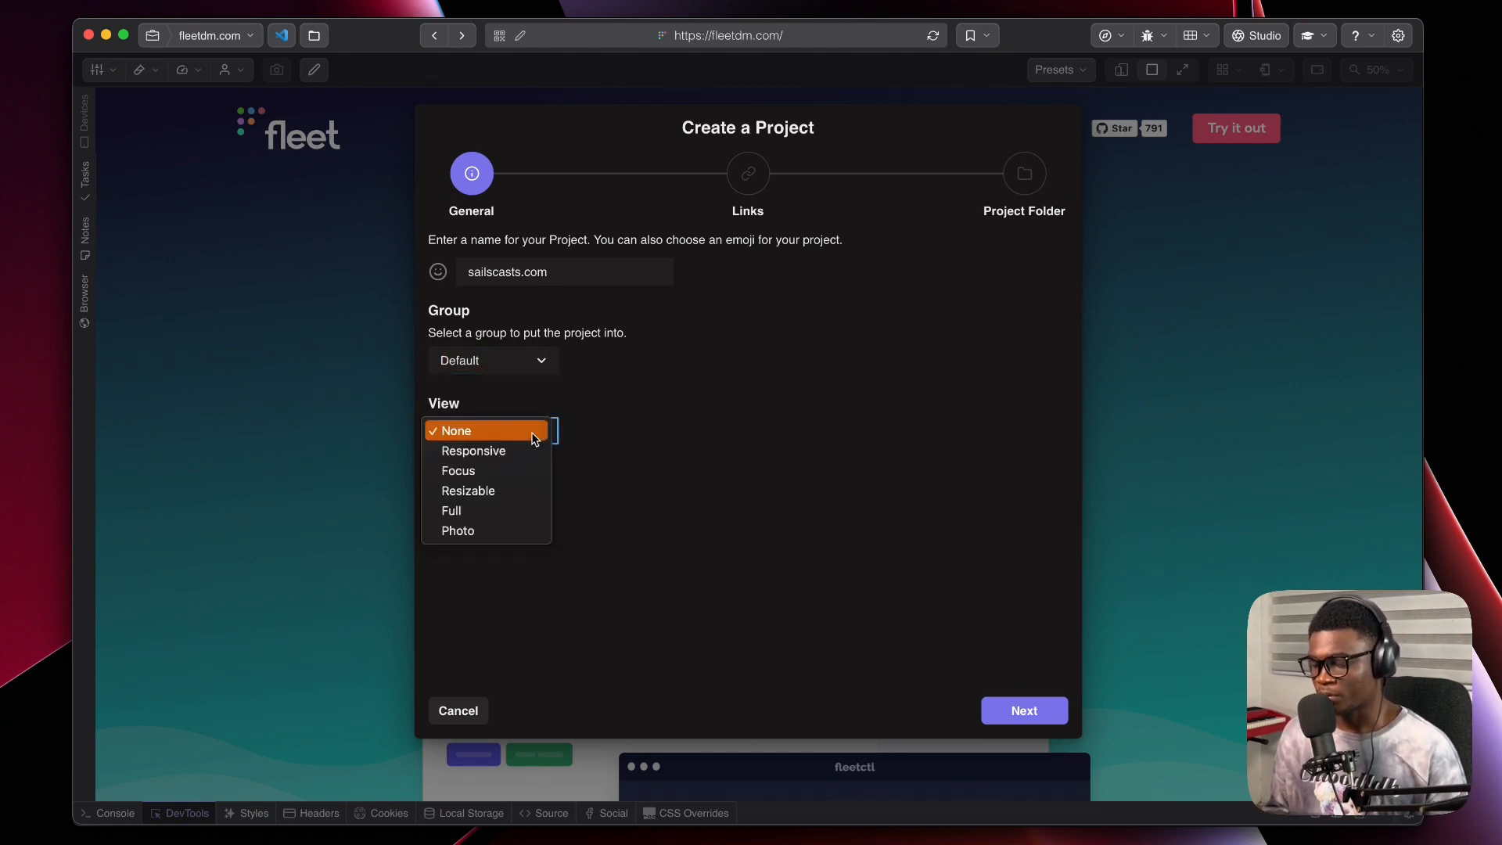
left_click(494, 510)
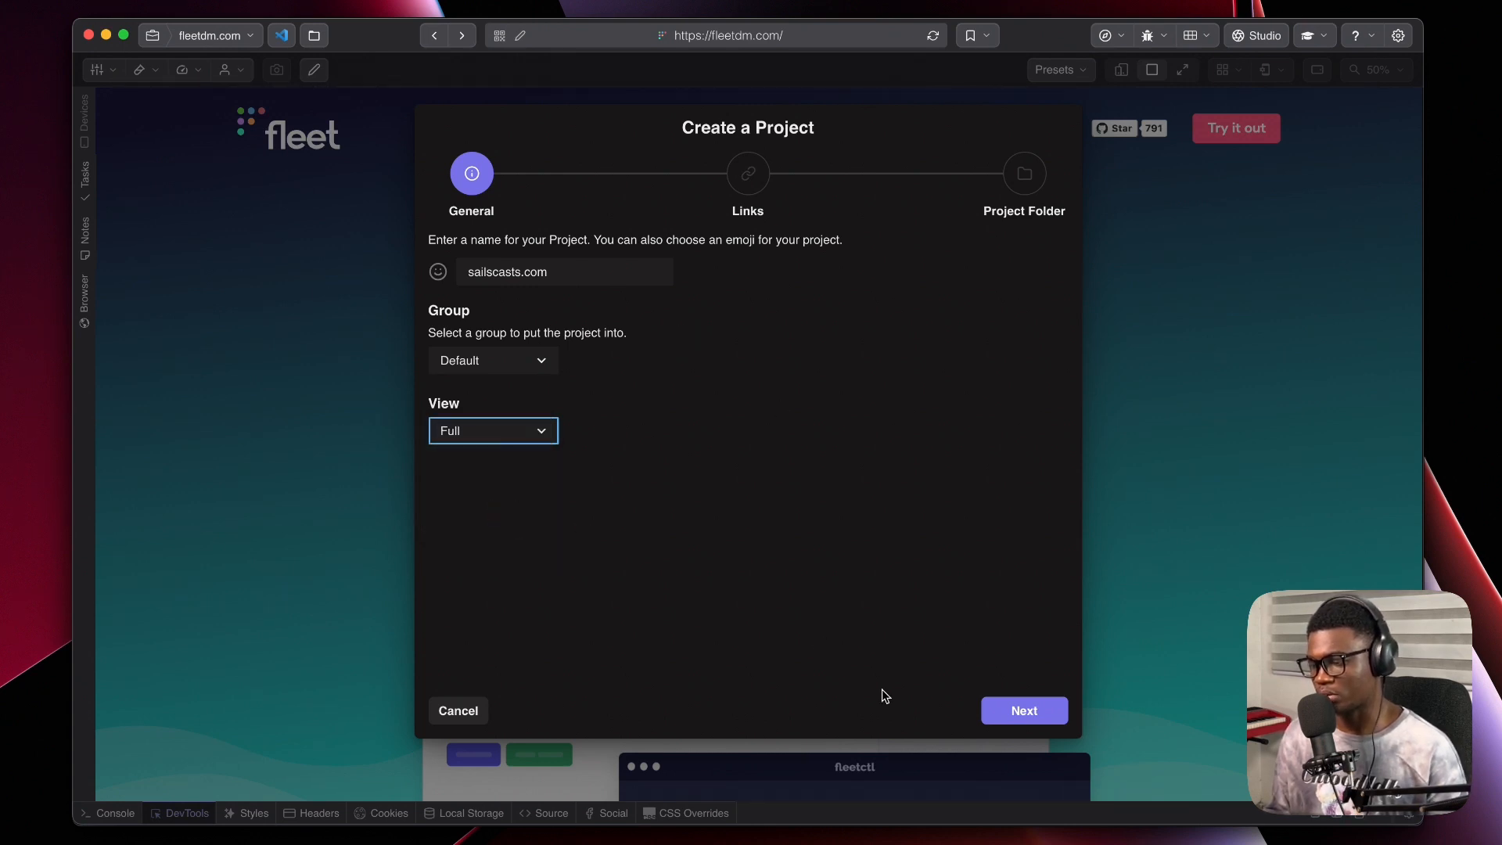
left_click(1020, 712)
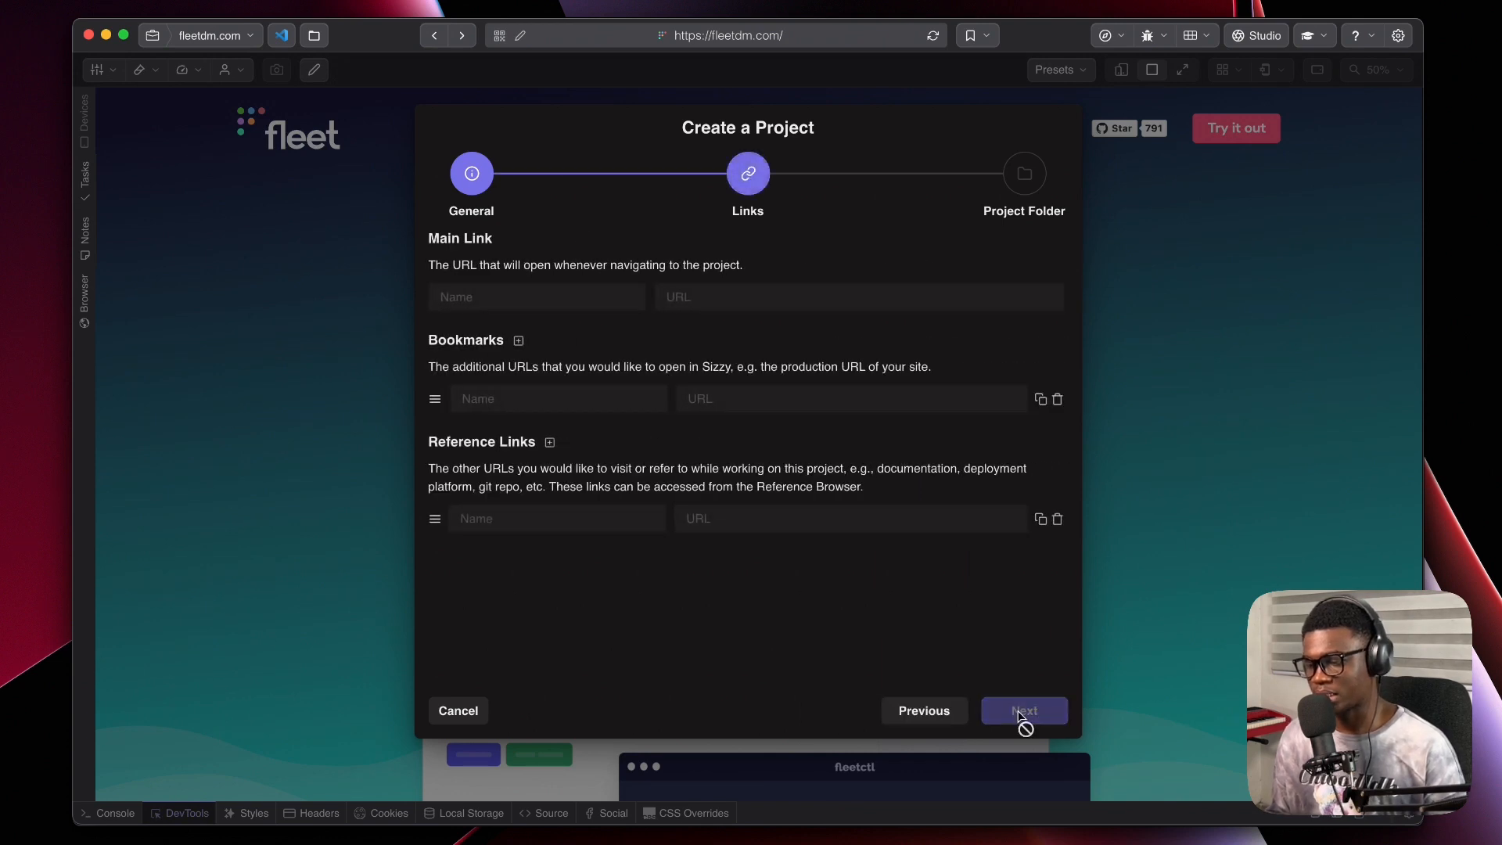
- Define the project's main link with the name Local and the URL localhost:3000
left_click(522, 305)
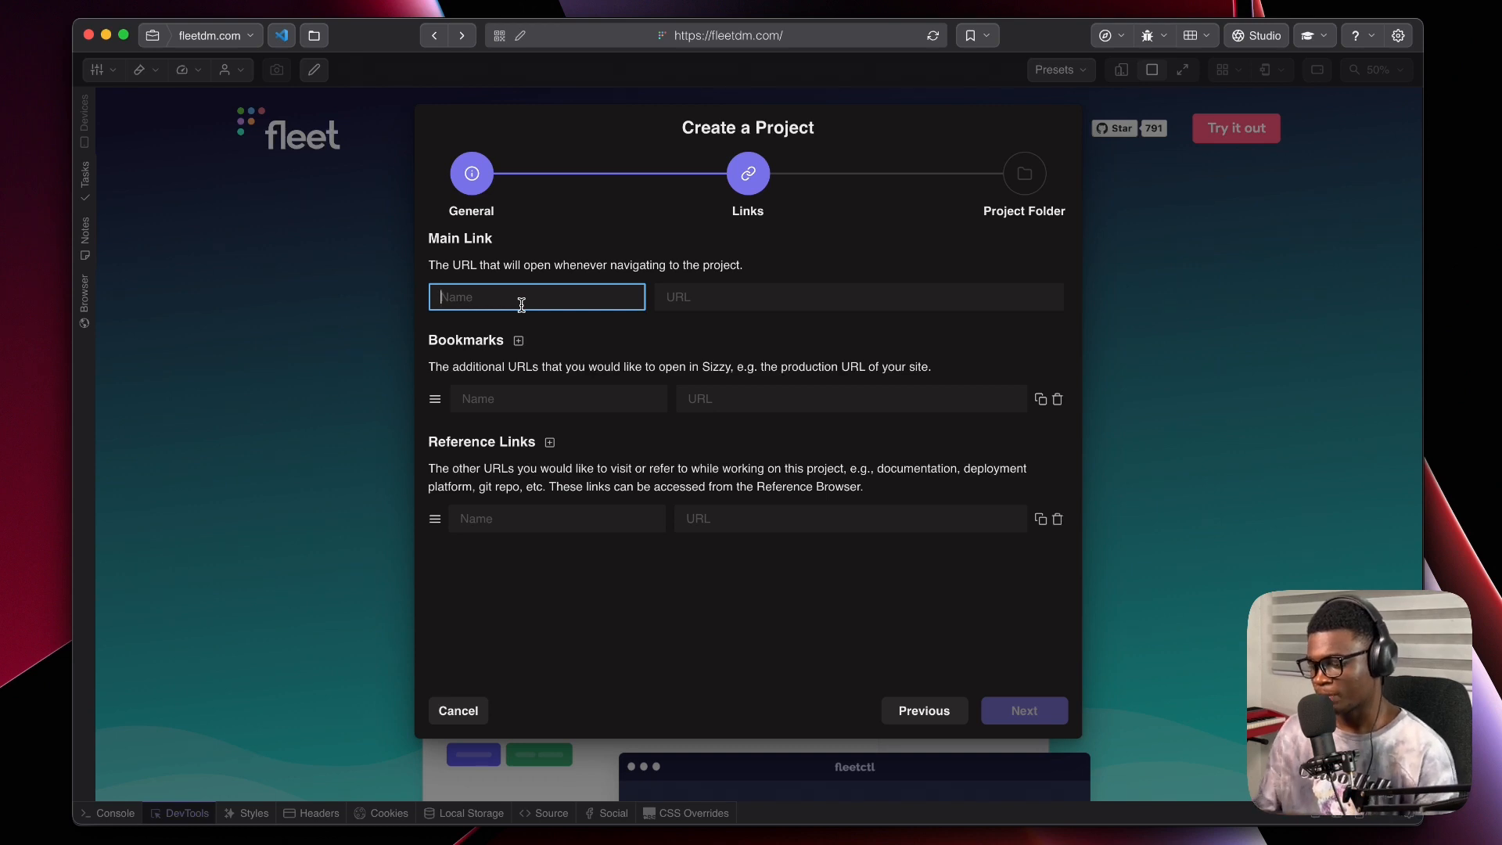
type("I")
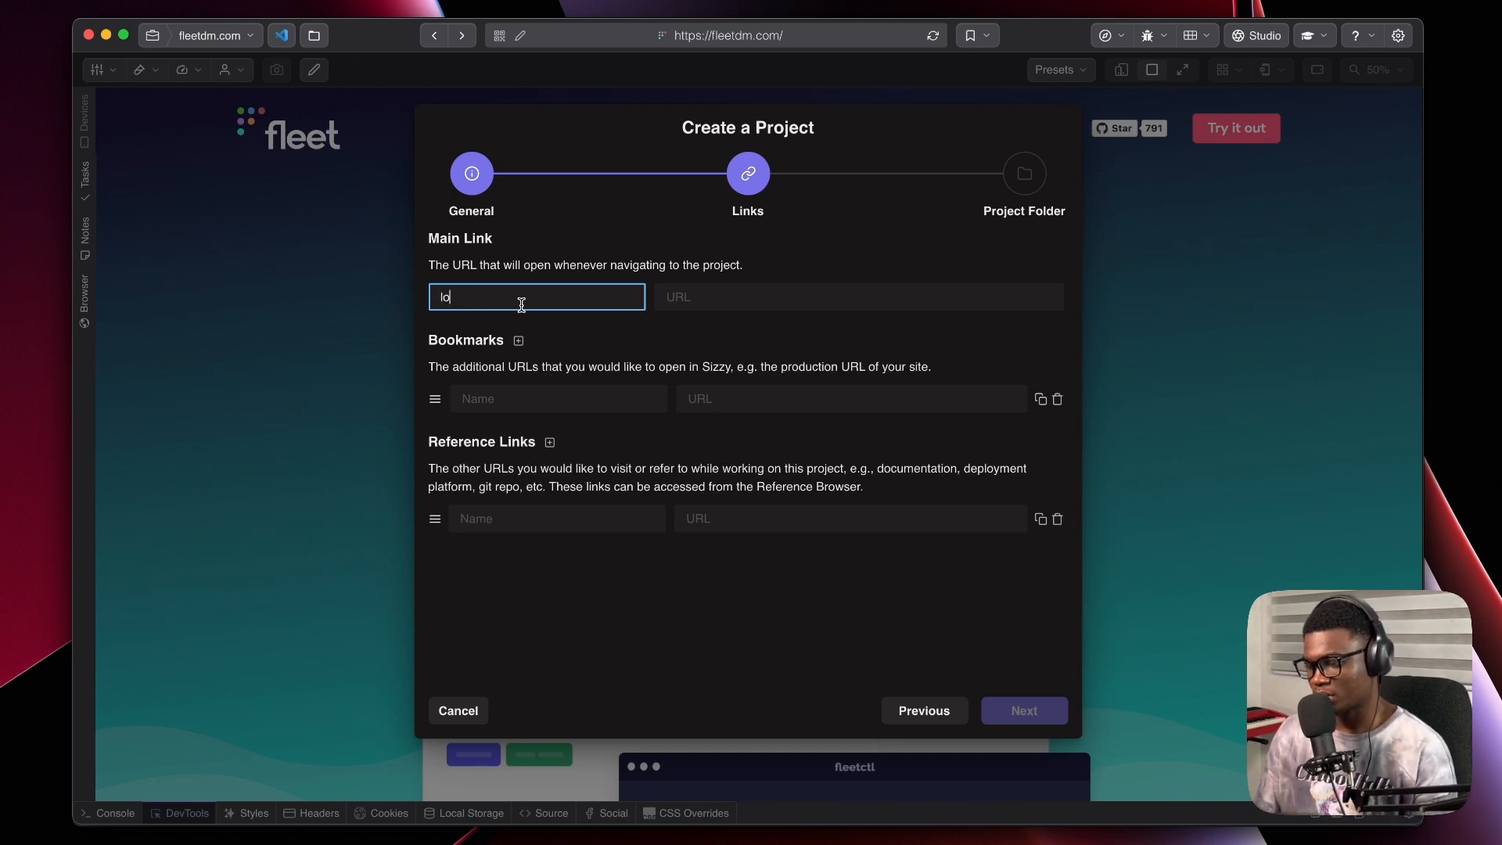
type("L")
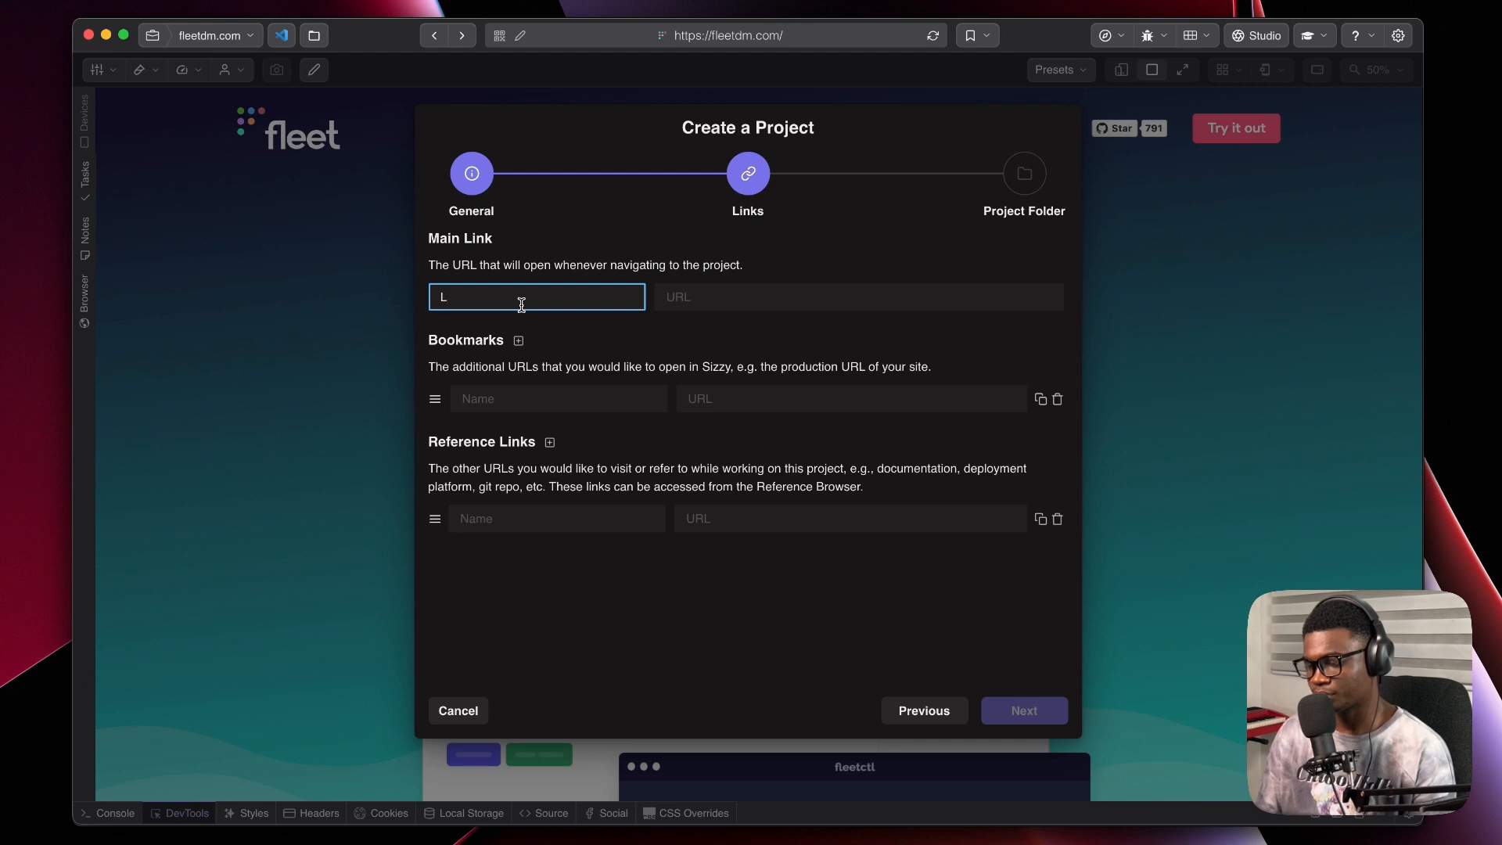
type("ocal")
key("Tab")
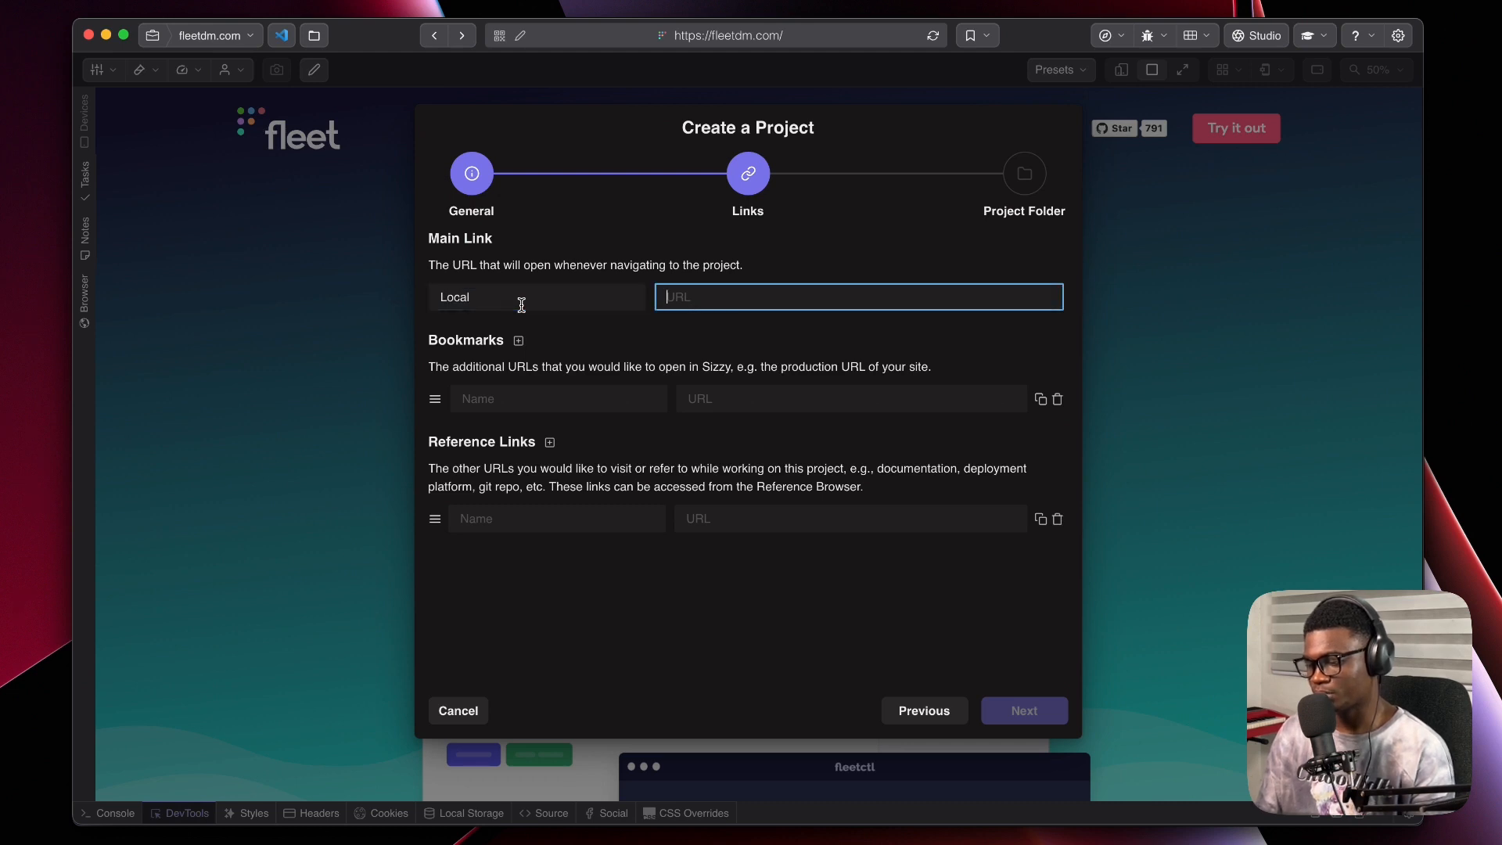
type("localhost:3")
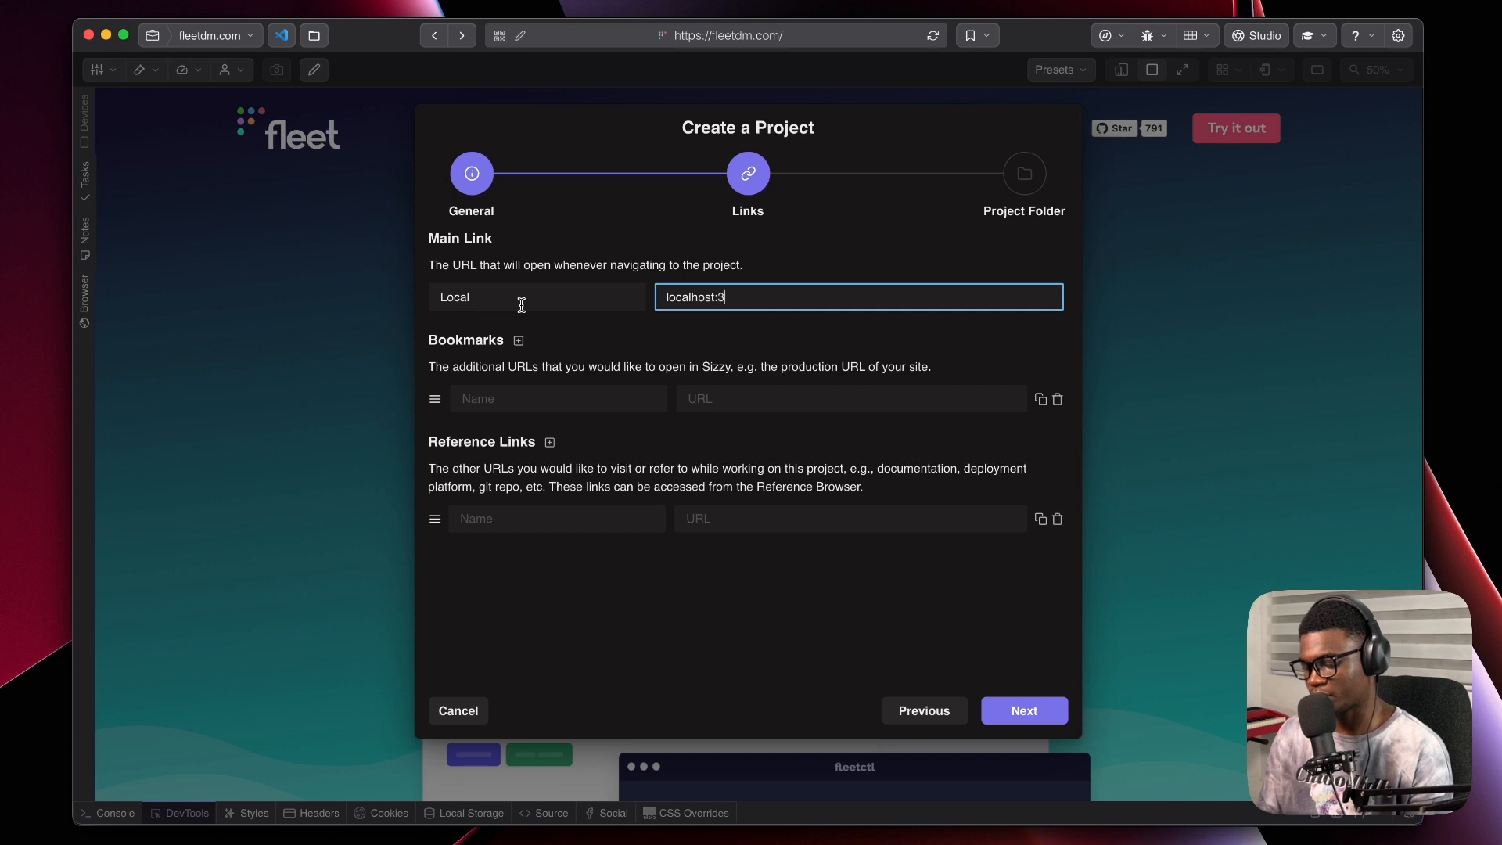
type("000")
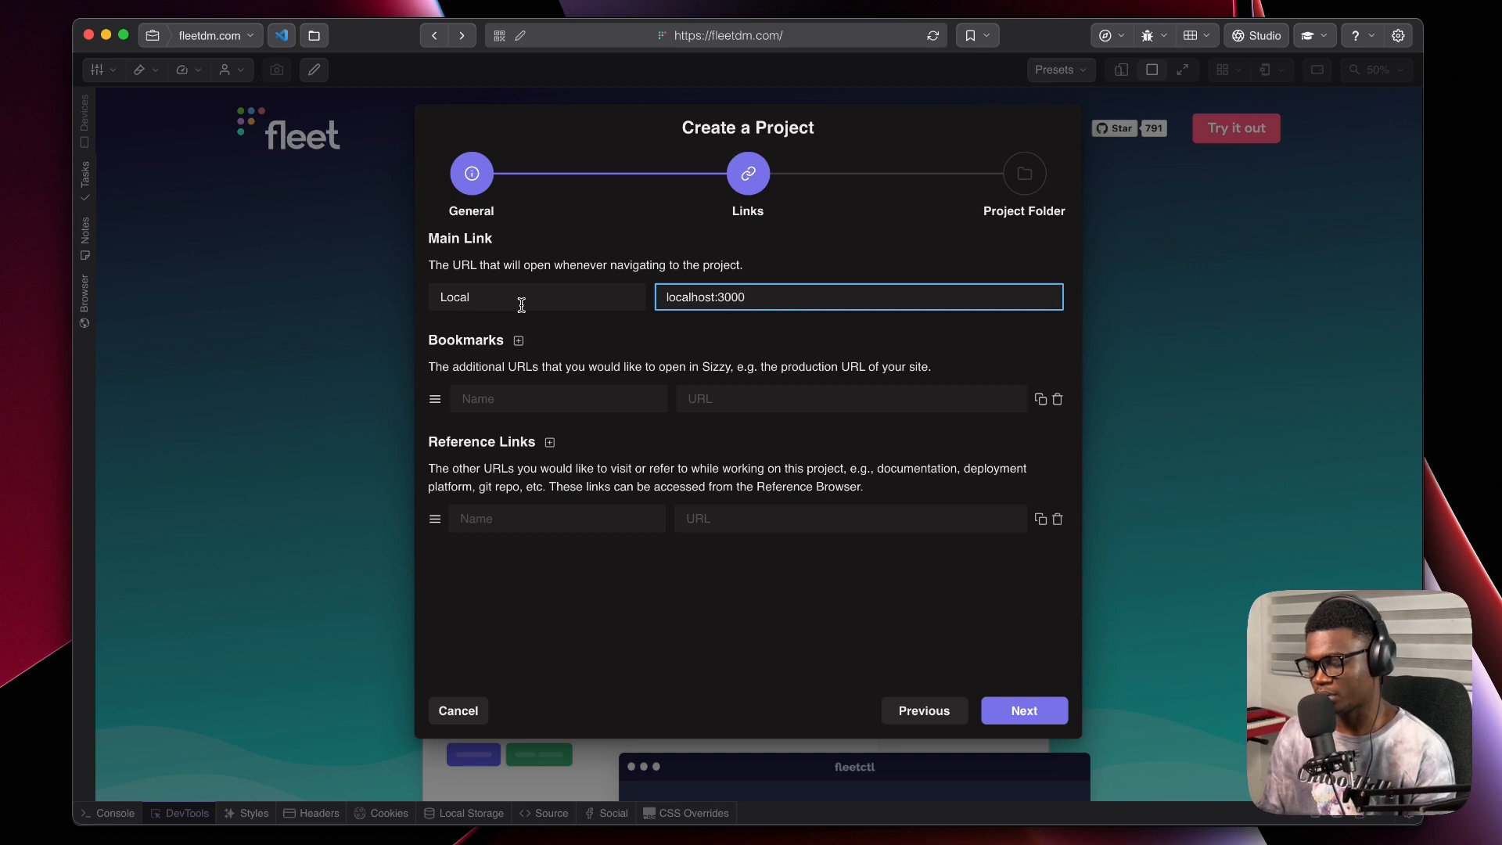
left_click(486, 402)
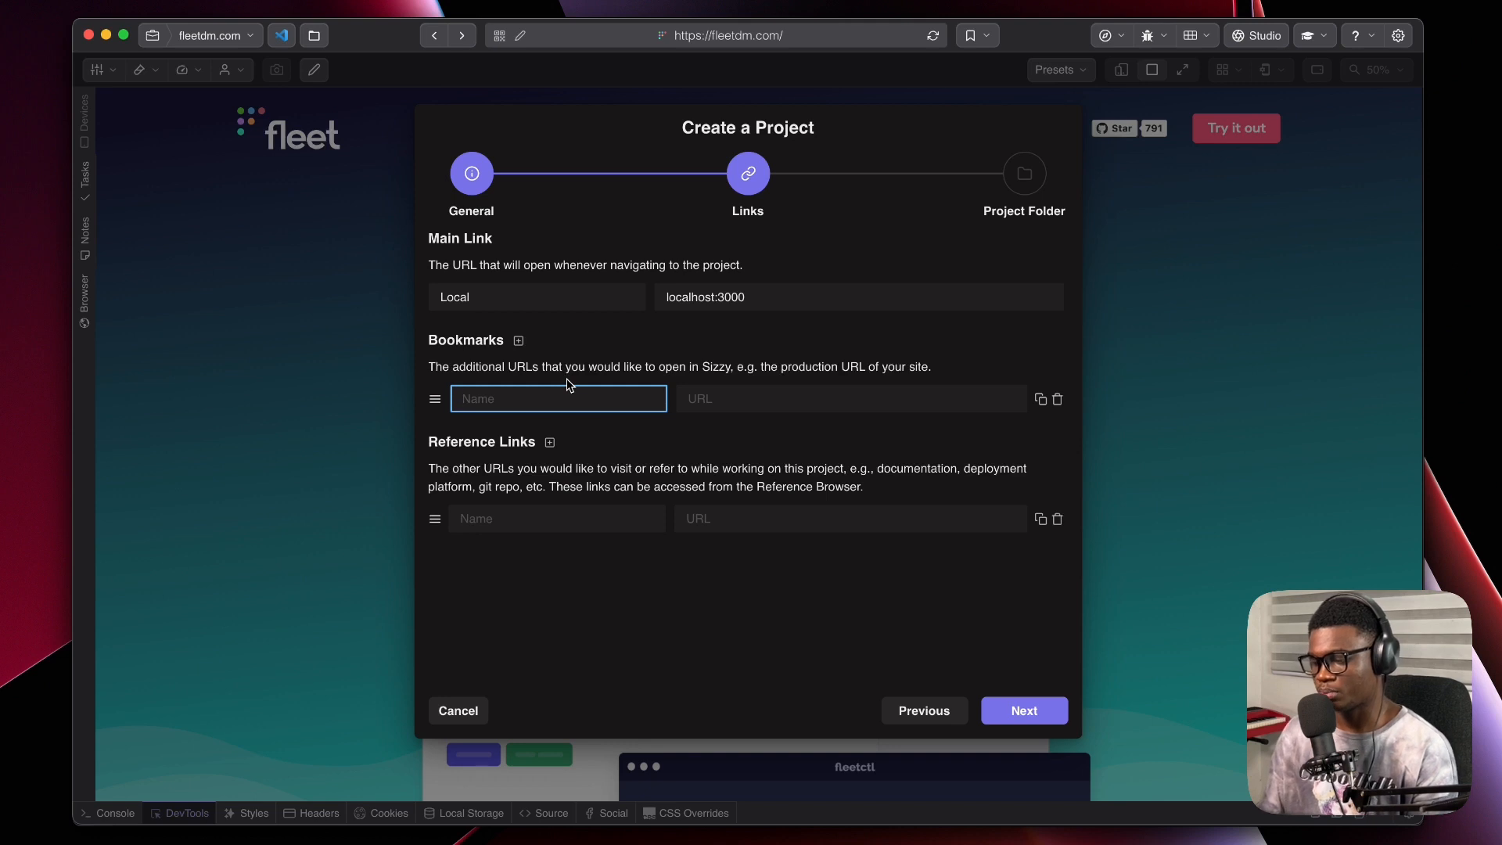
type("Production")
key("Tab")
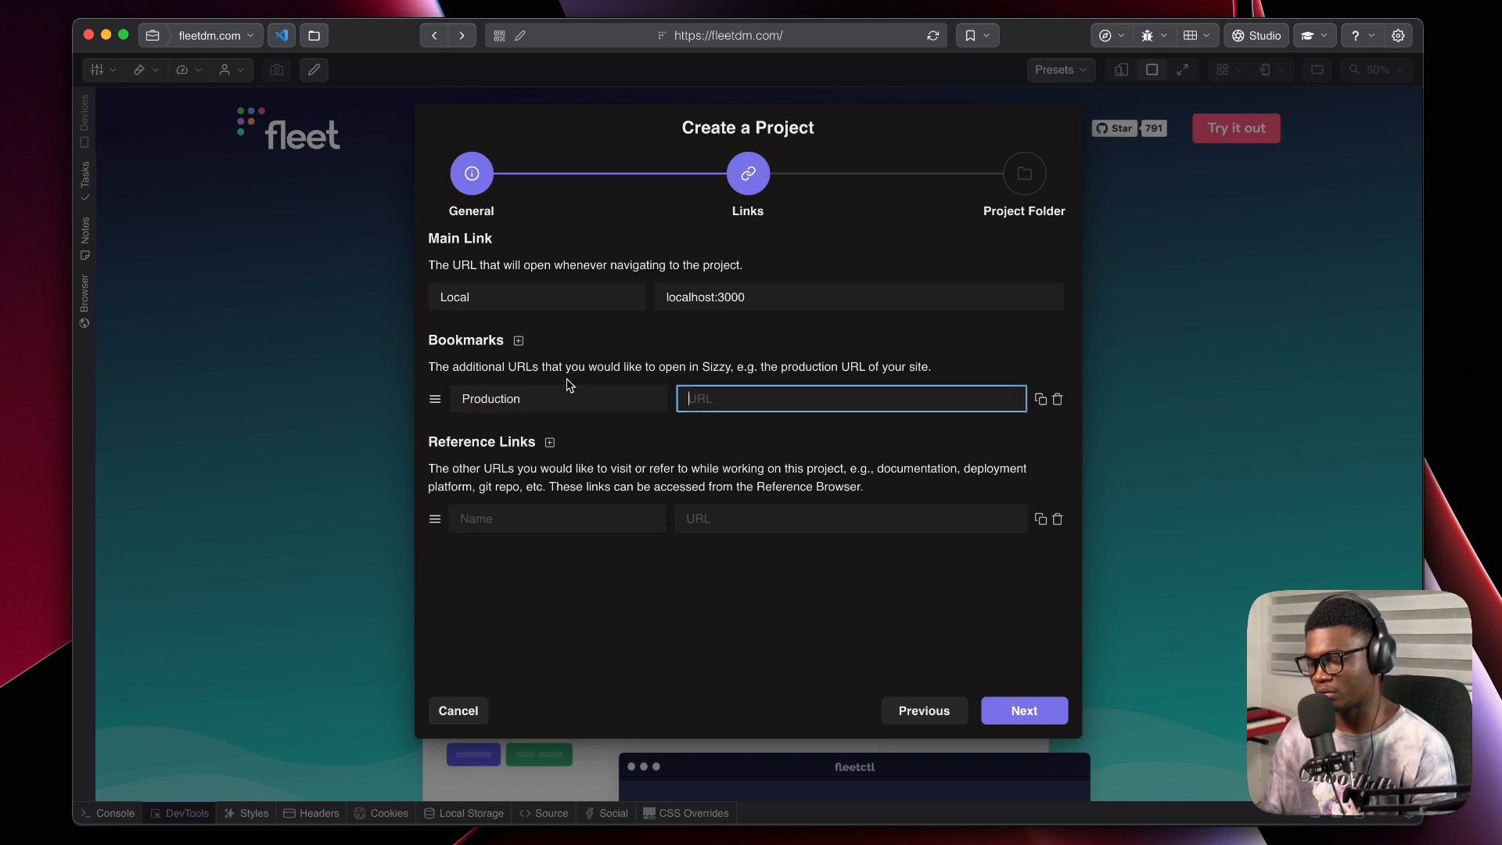
type("https;/")
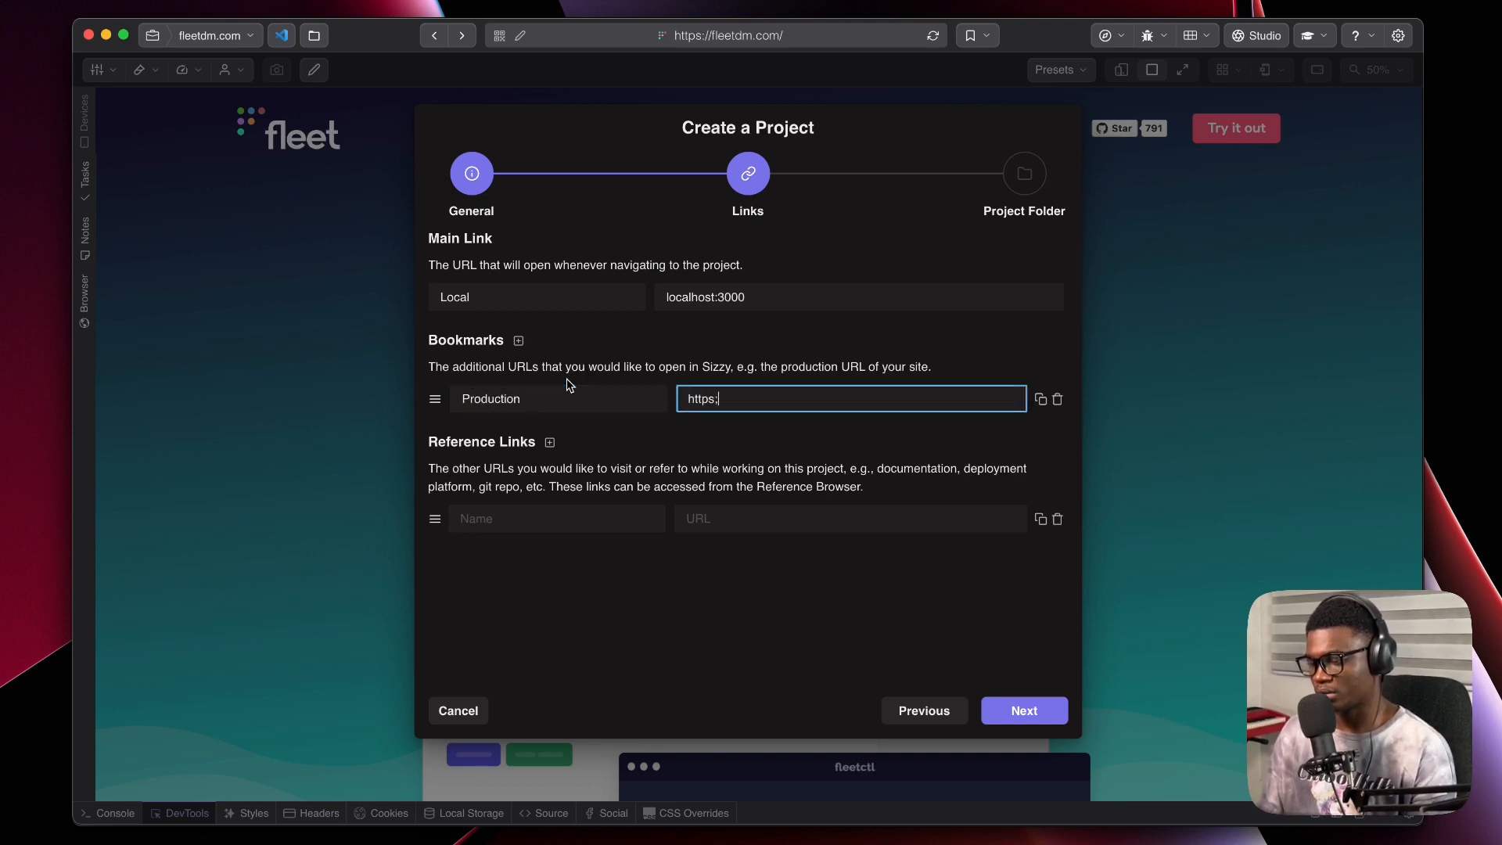
key("BackSpace")
type("://sailscas")
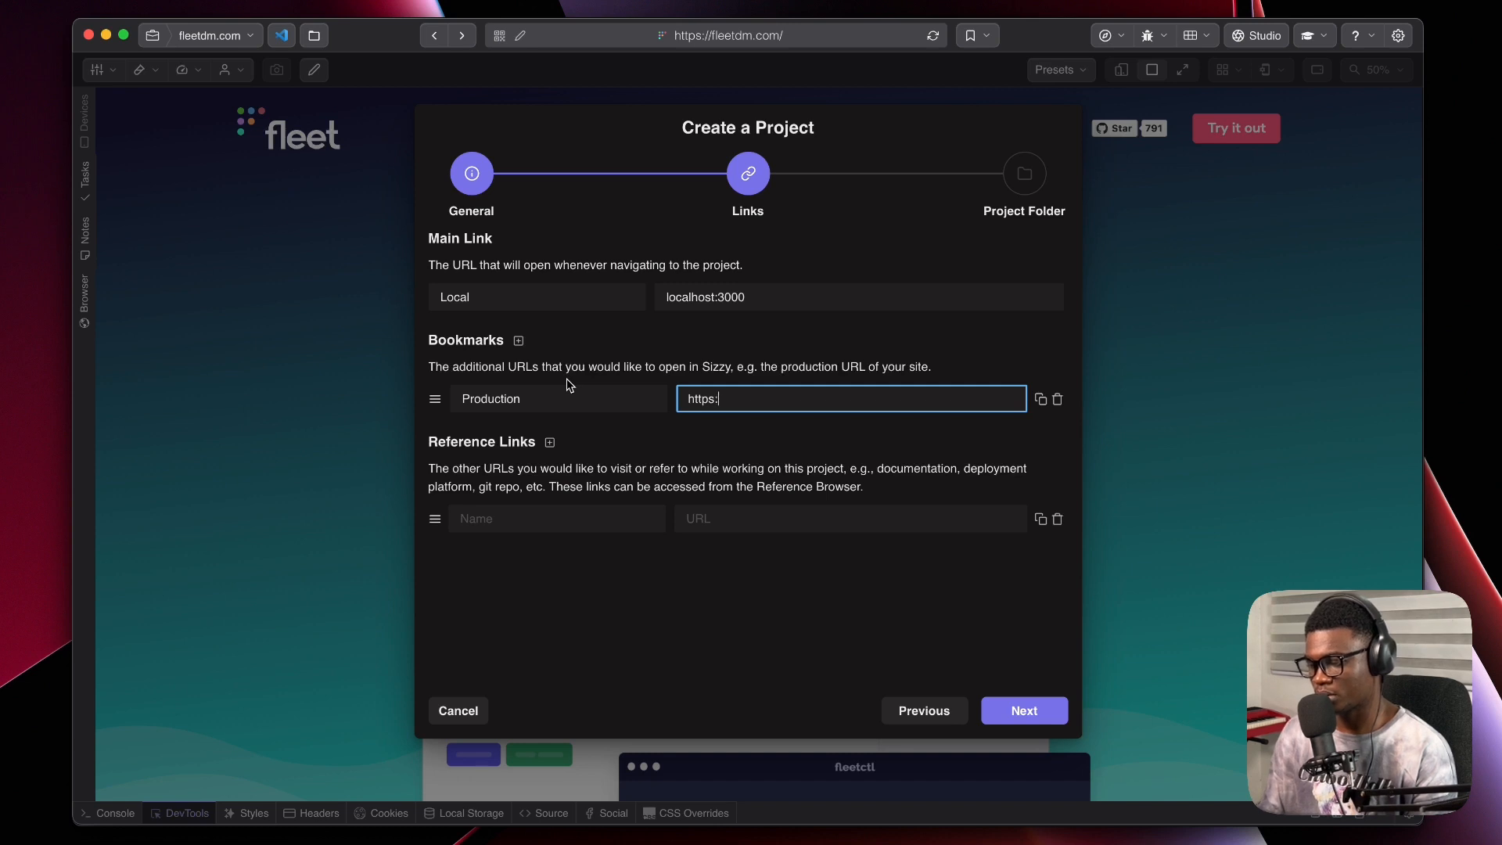
type("t")
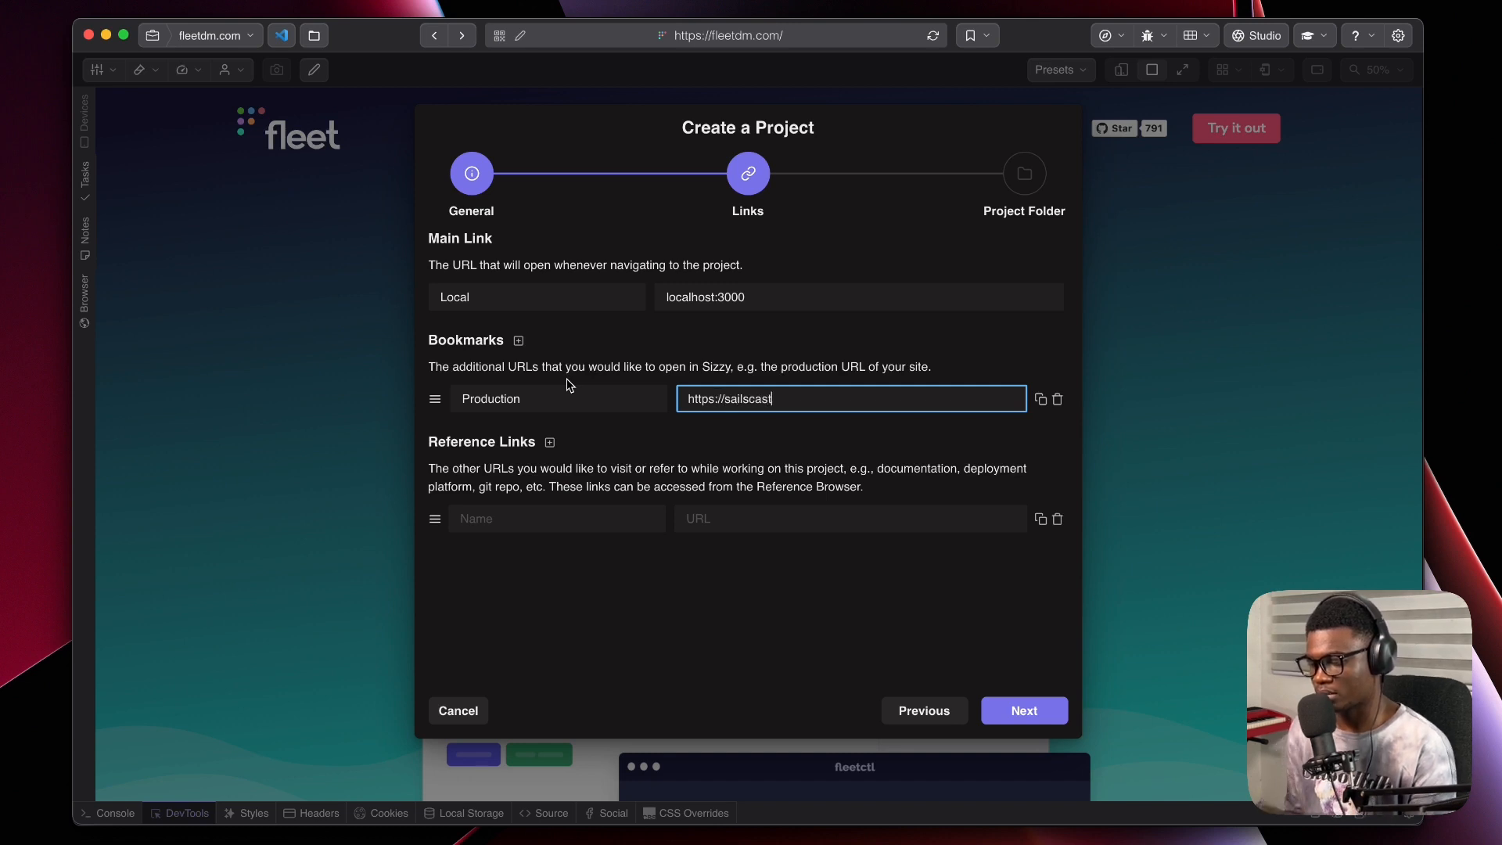
type("s..com")
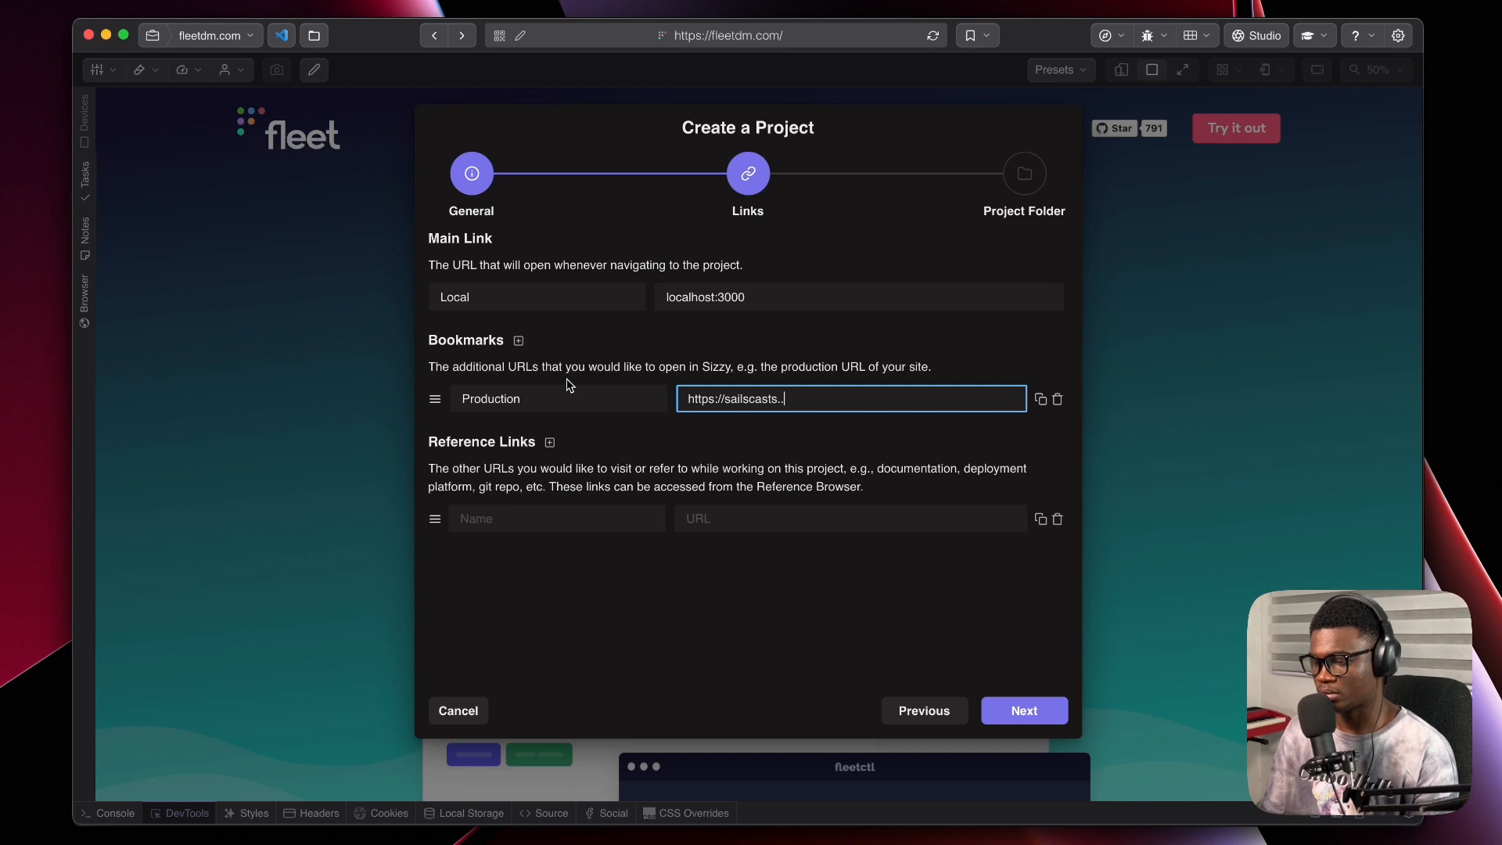
key("BackSpace")
key("BackSpace")
key("BackSpace")
key("BackSpace")
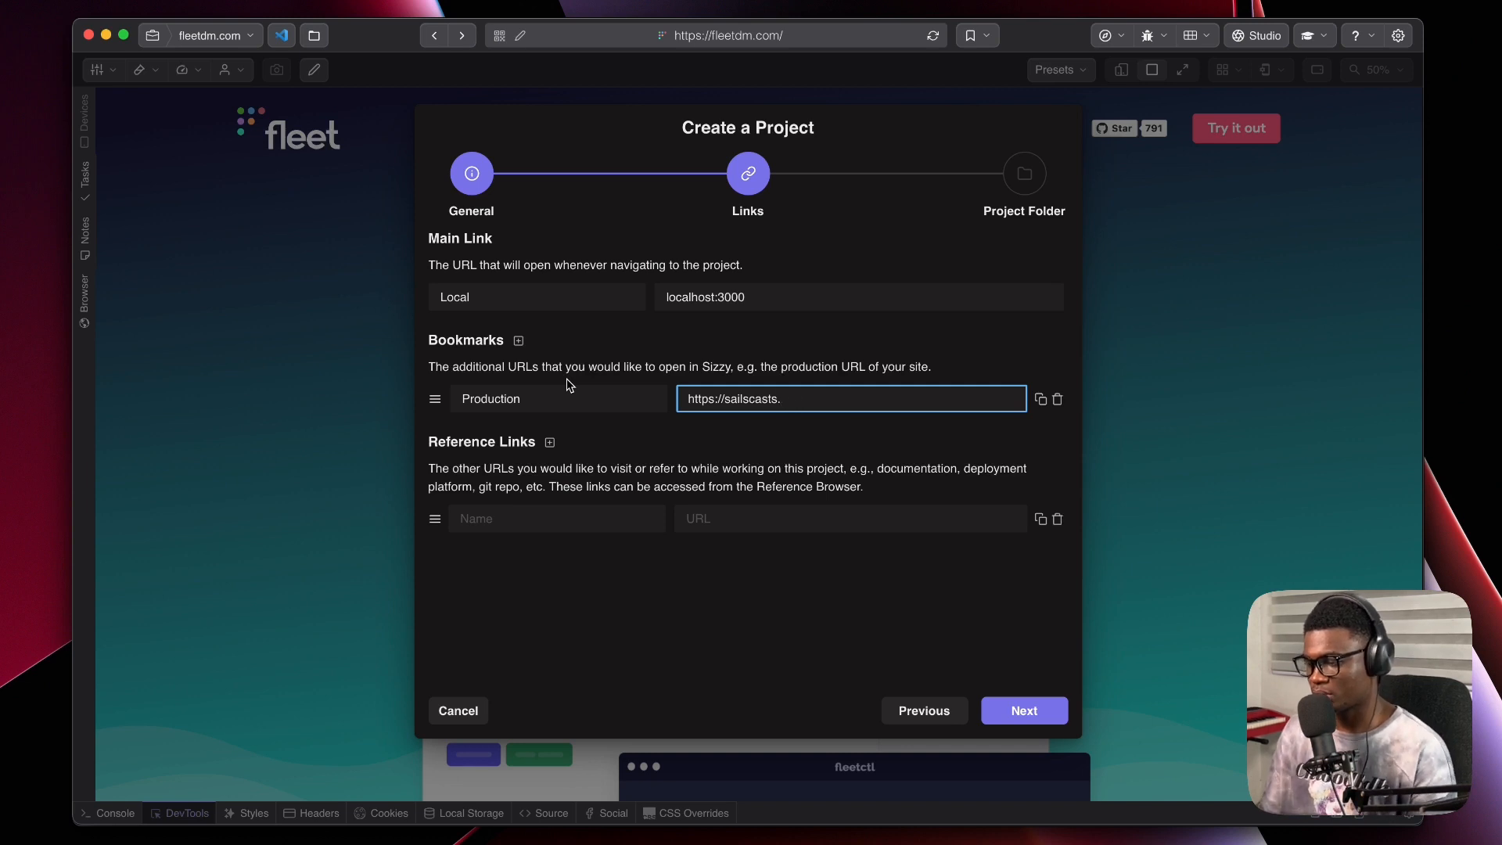
type("com")
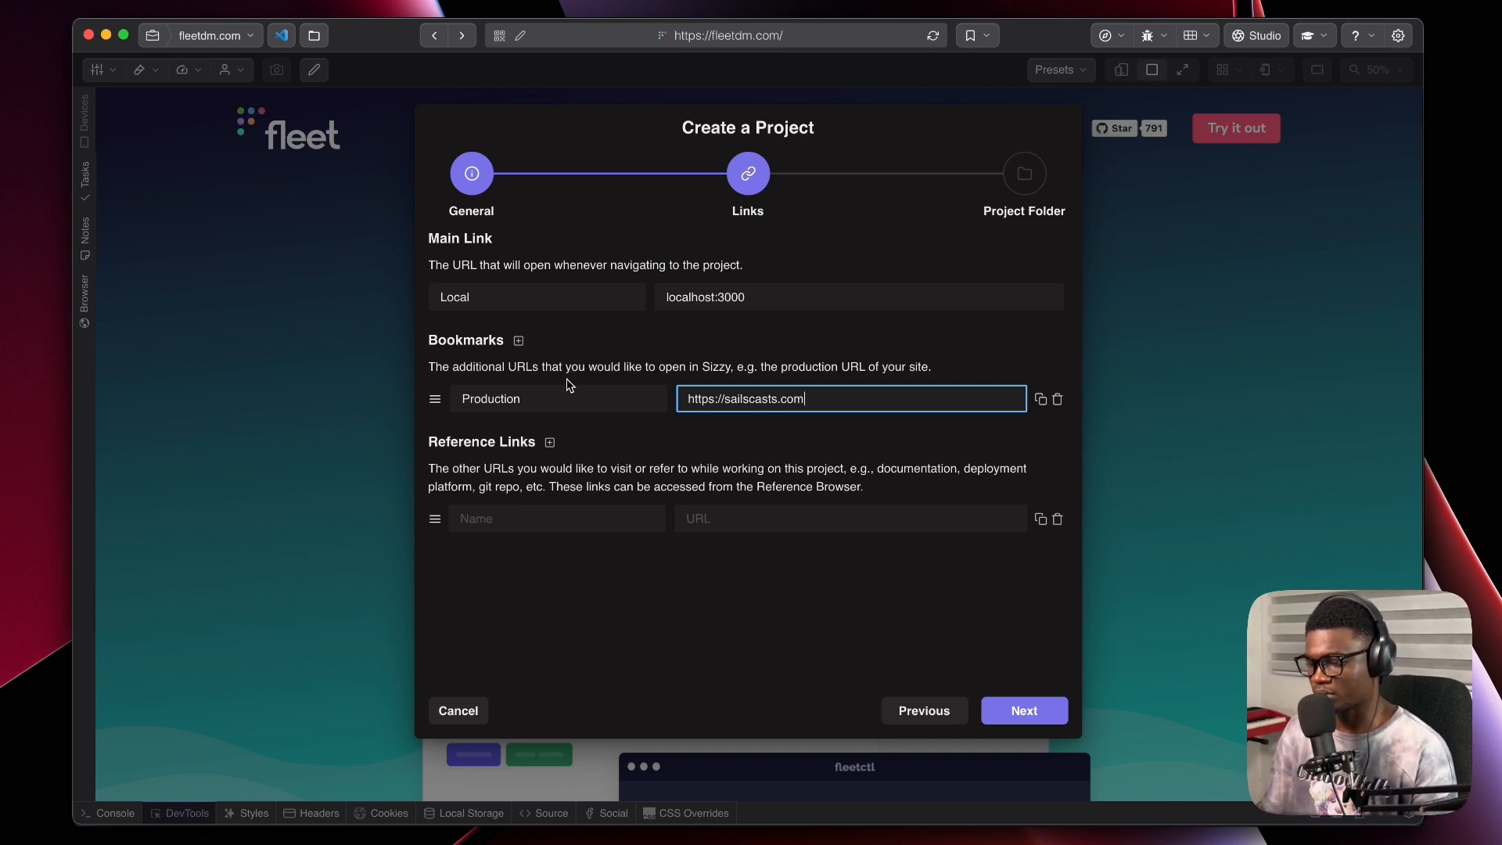
left_click(502, 525)
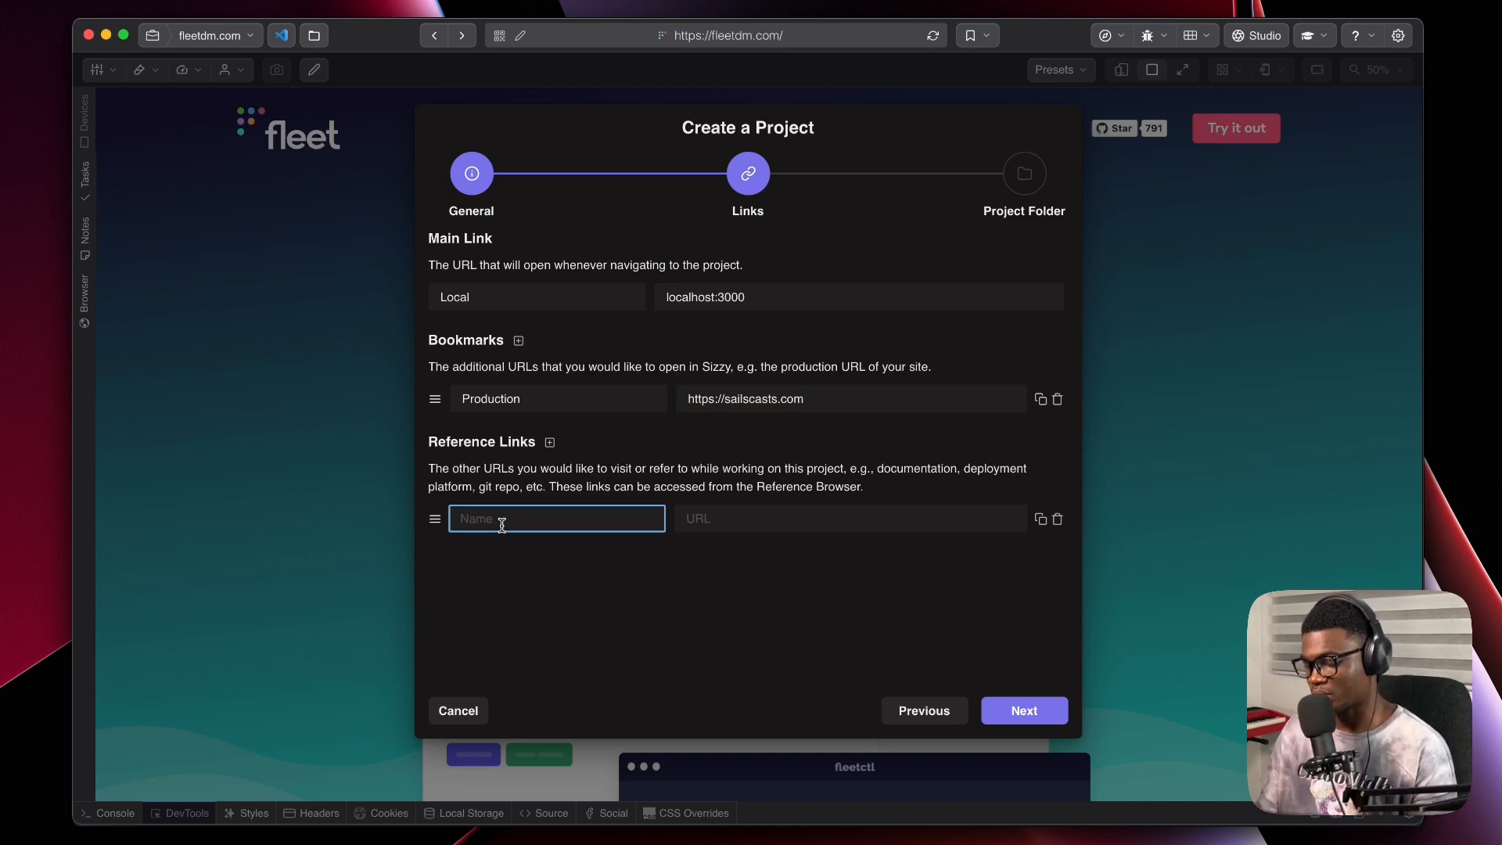
type("Nuxt")
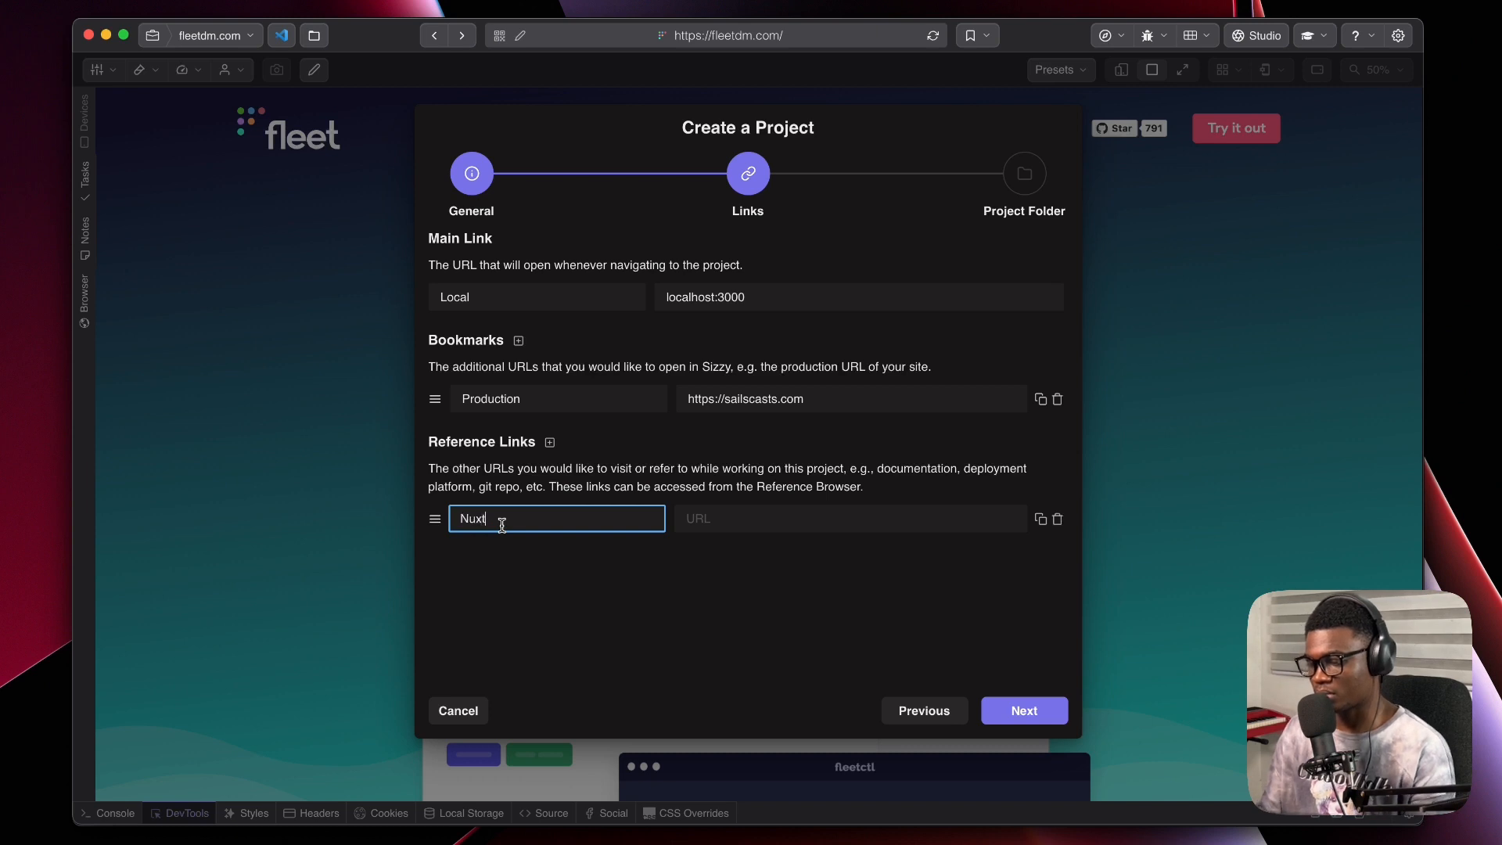
key("Tab")
type("https://")
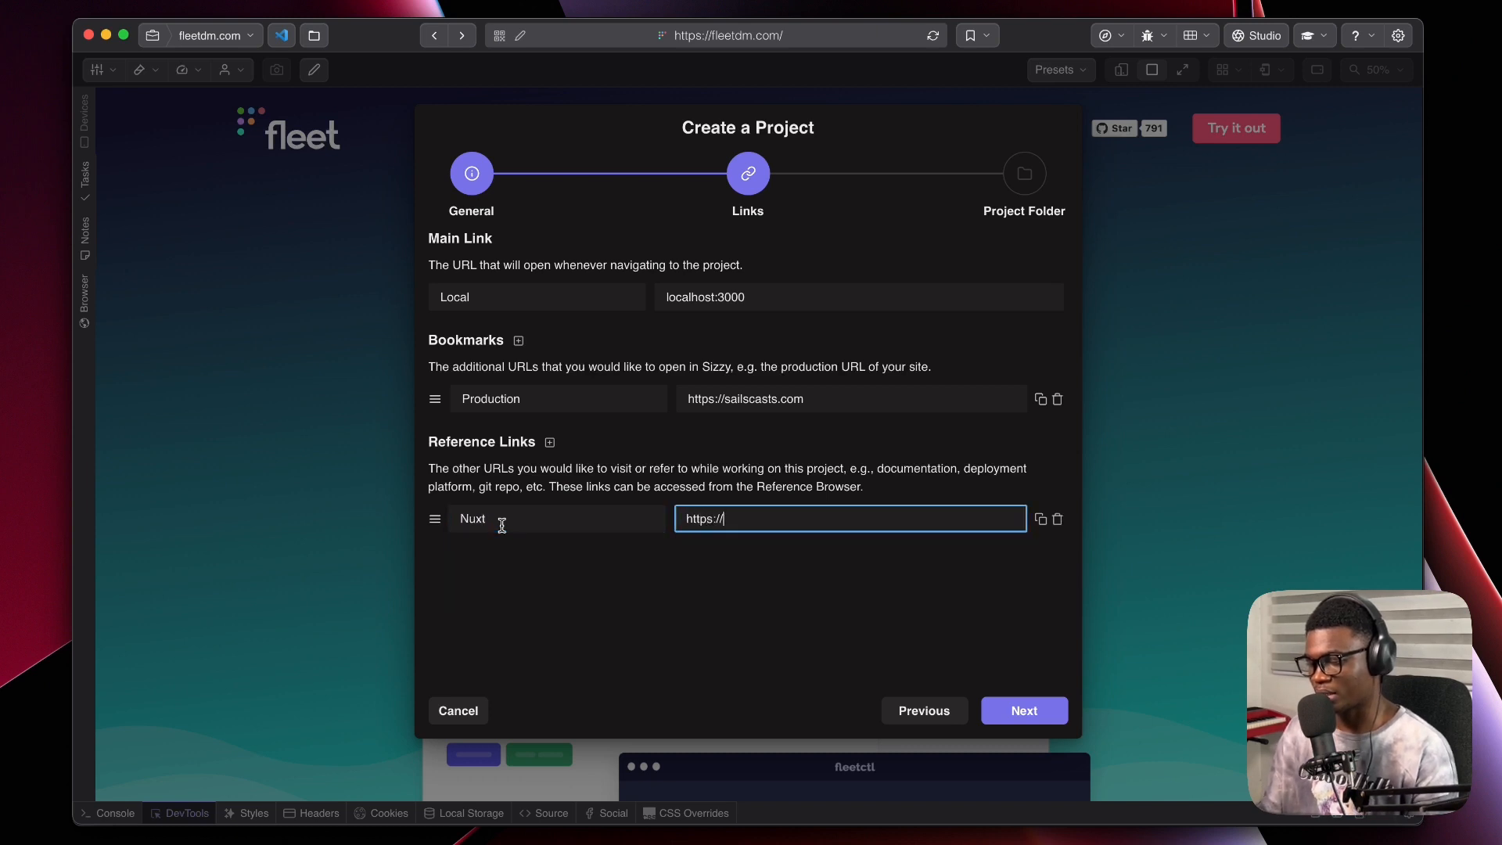
type("nuxt")
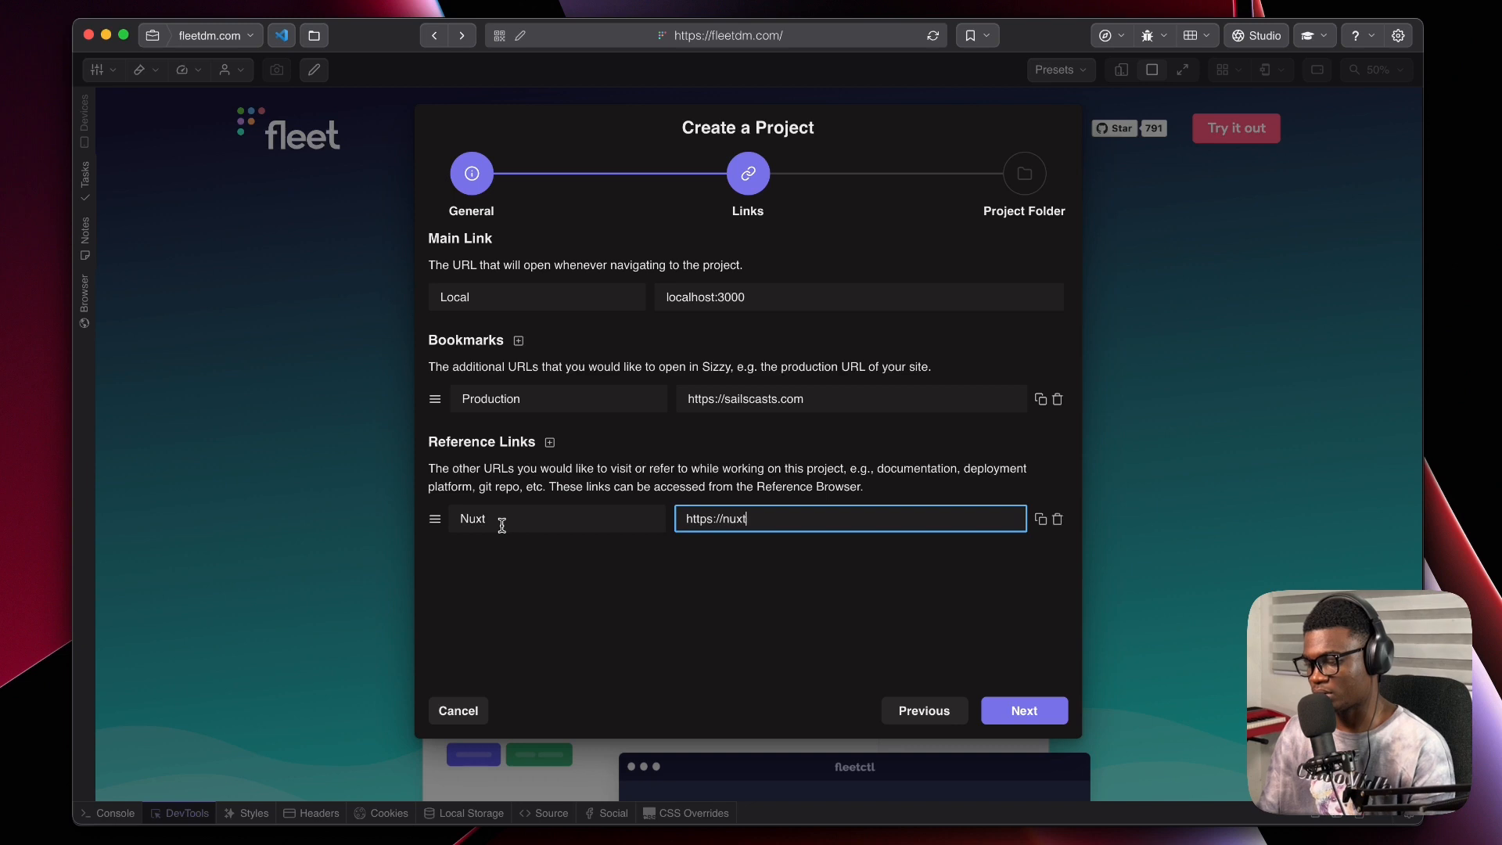
type("js.org")
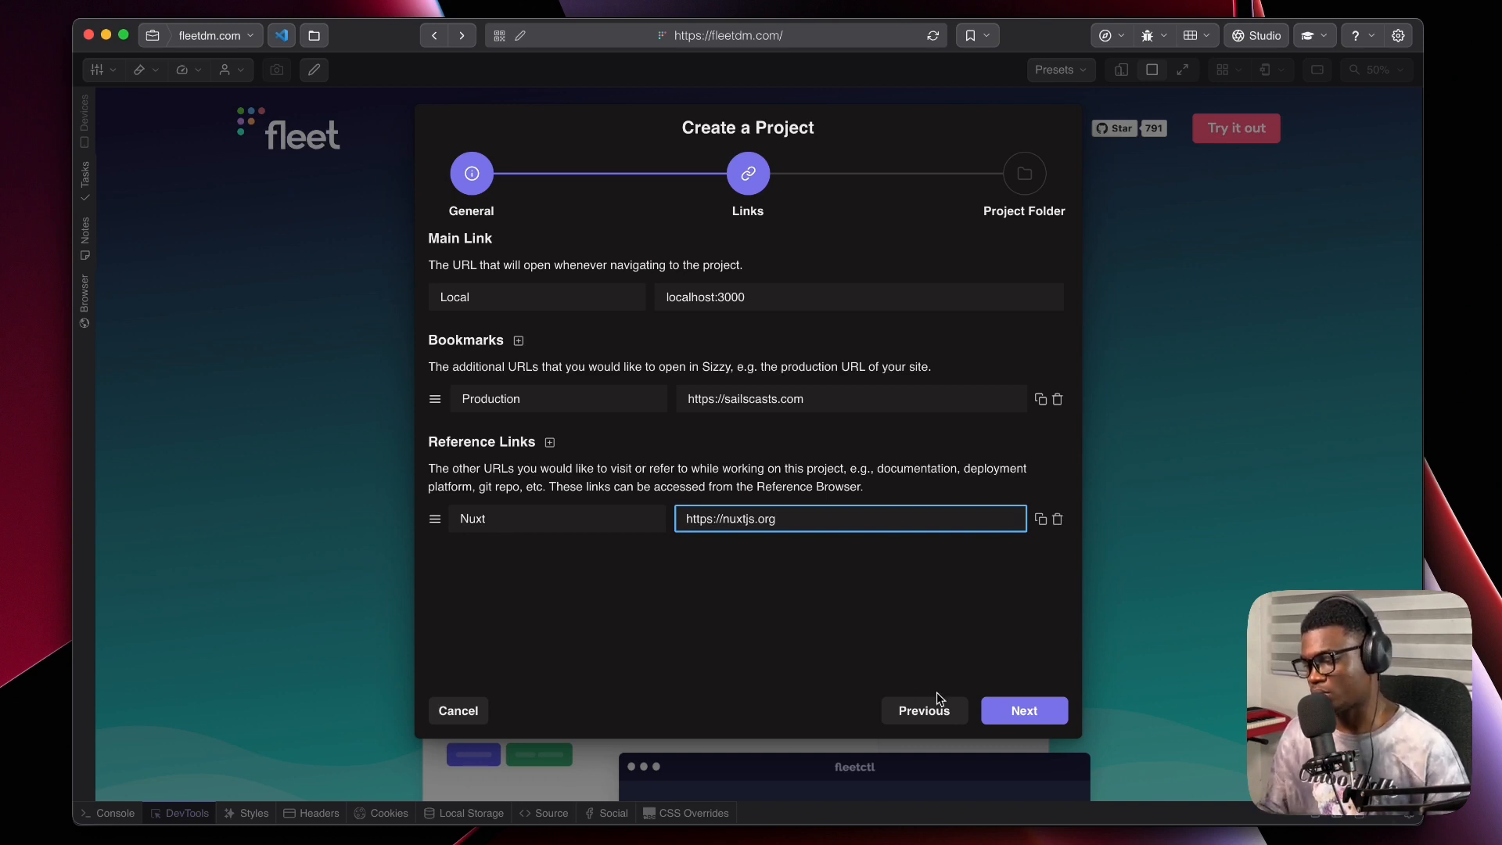
- Continue to the project folder stage and select the local sailscasts.com folder as the project folder
left_click(997, 709)
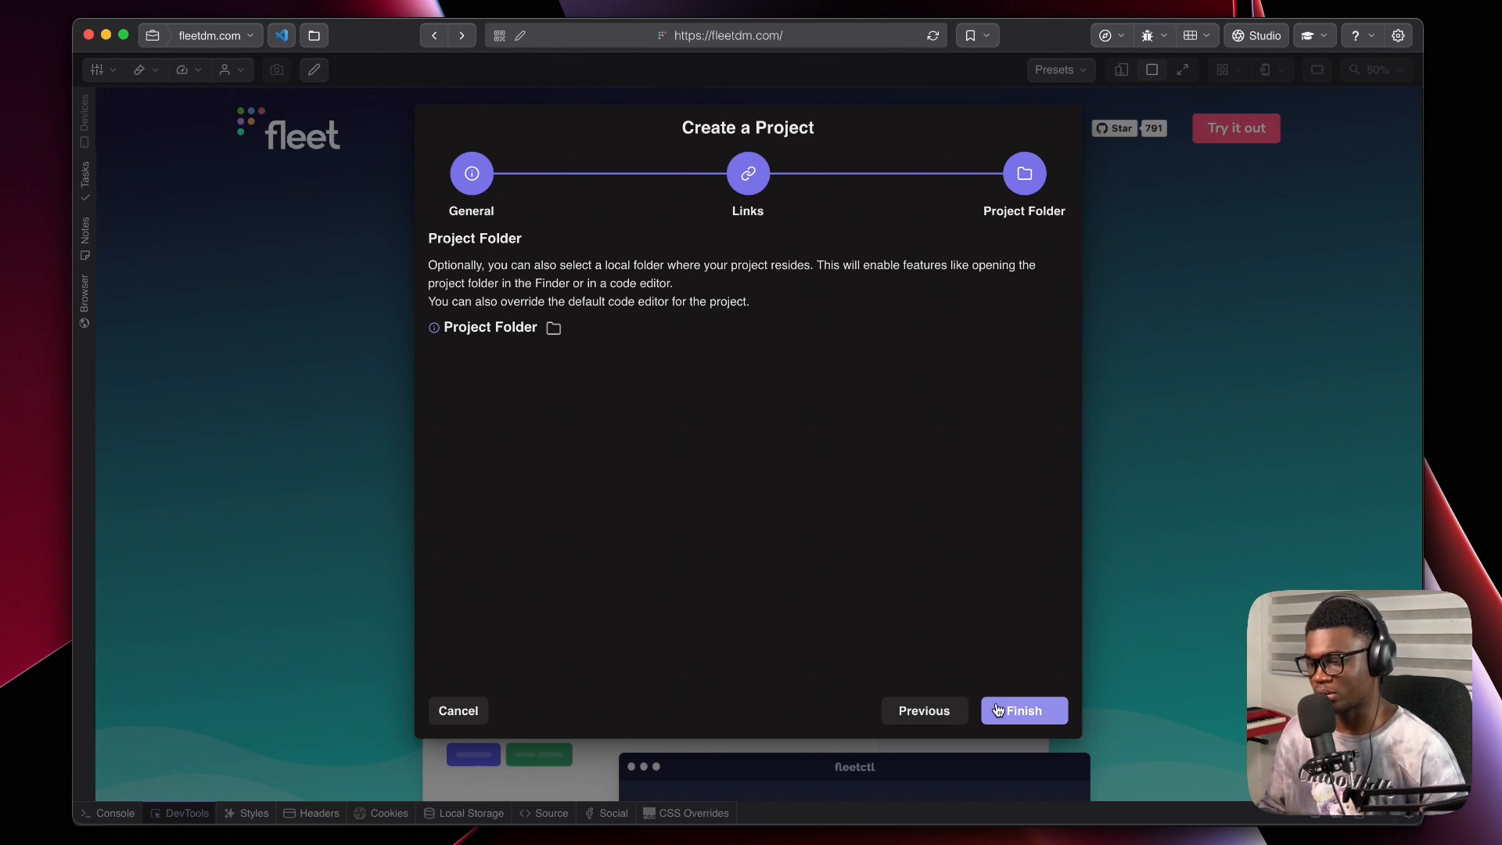
left_click(551, 331)
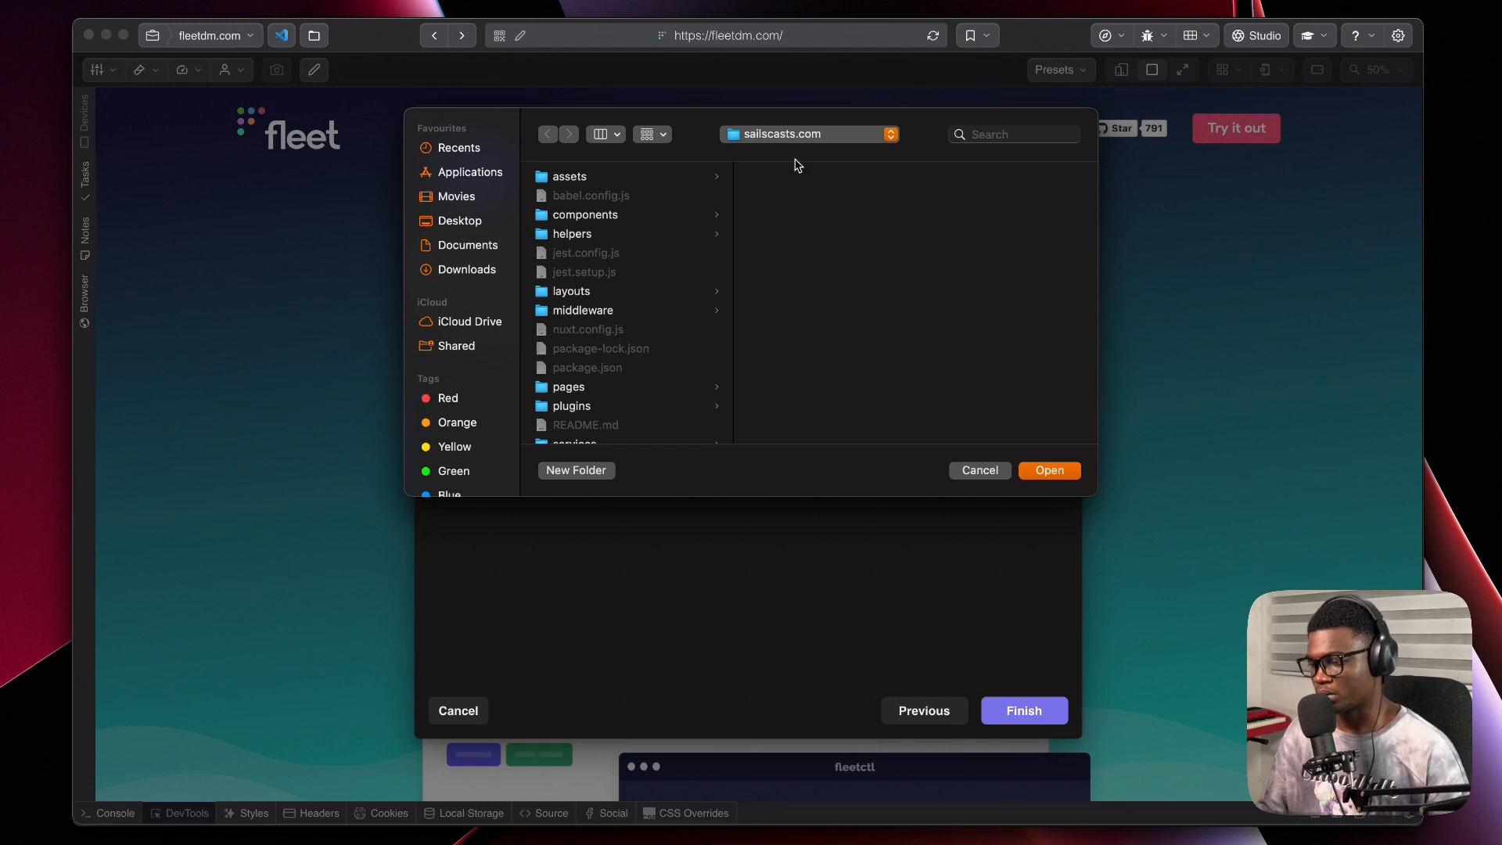
left_click(1049, 470)
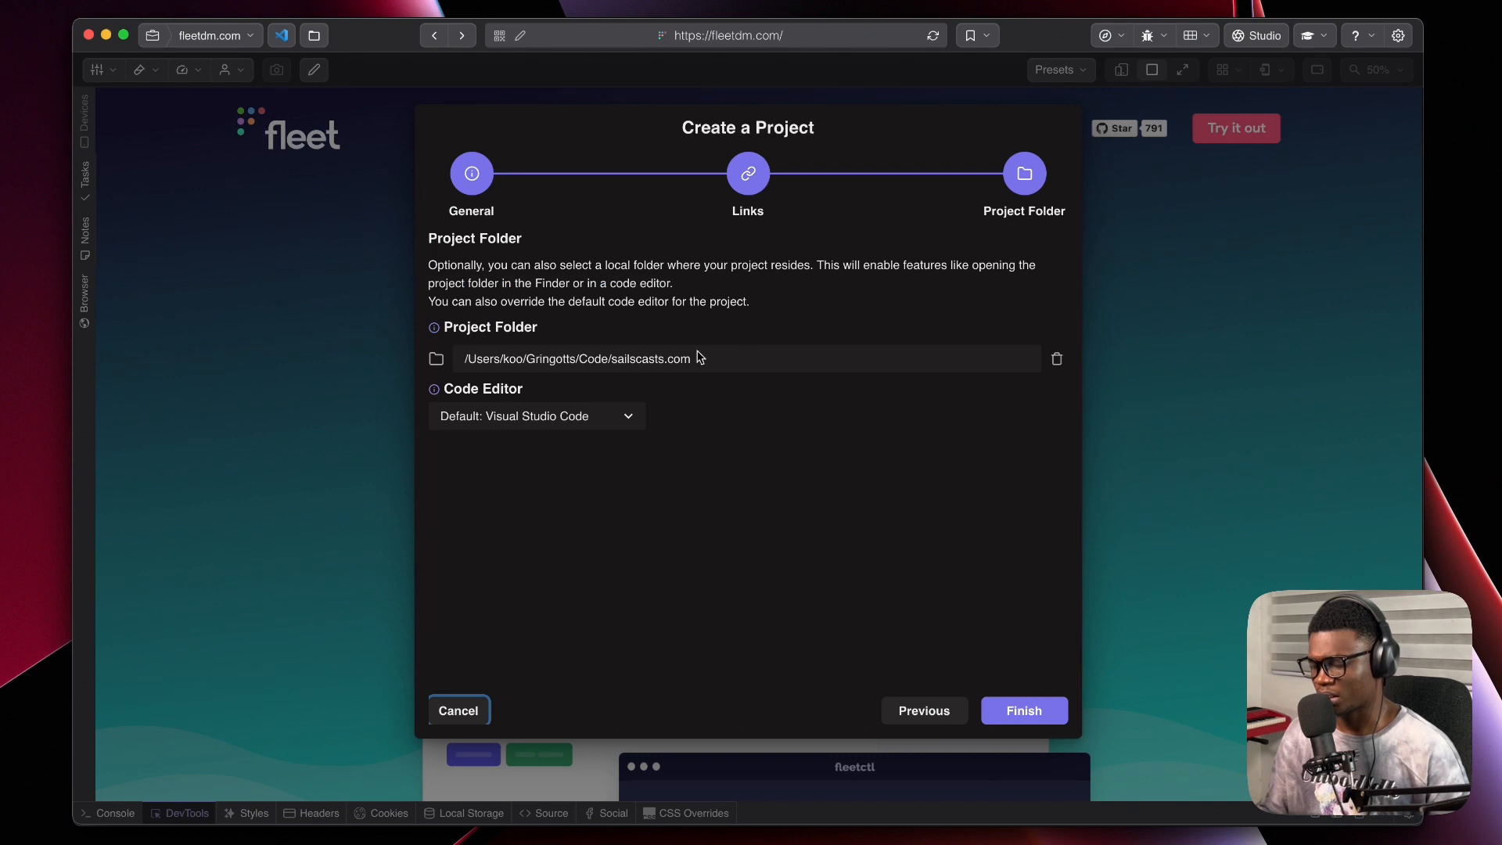
- Keep the code editor on Default: Visual Studio Code and finish creating the project
left_click(595, 428)
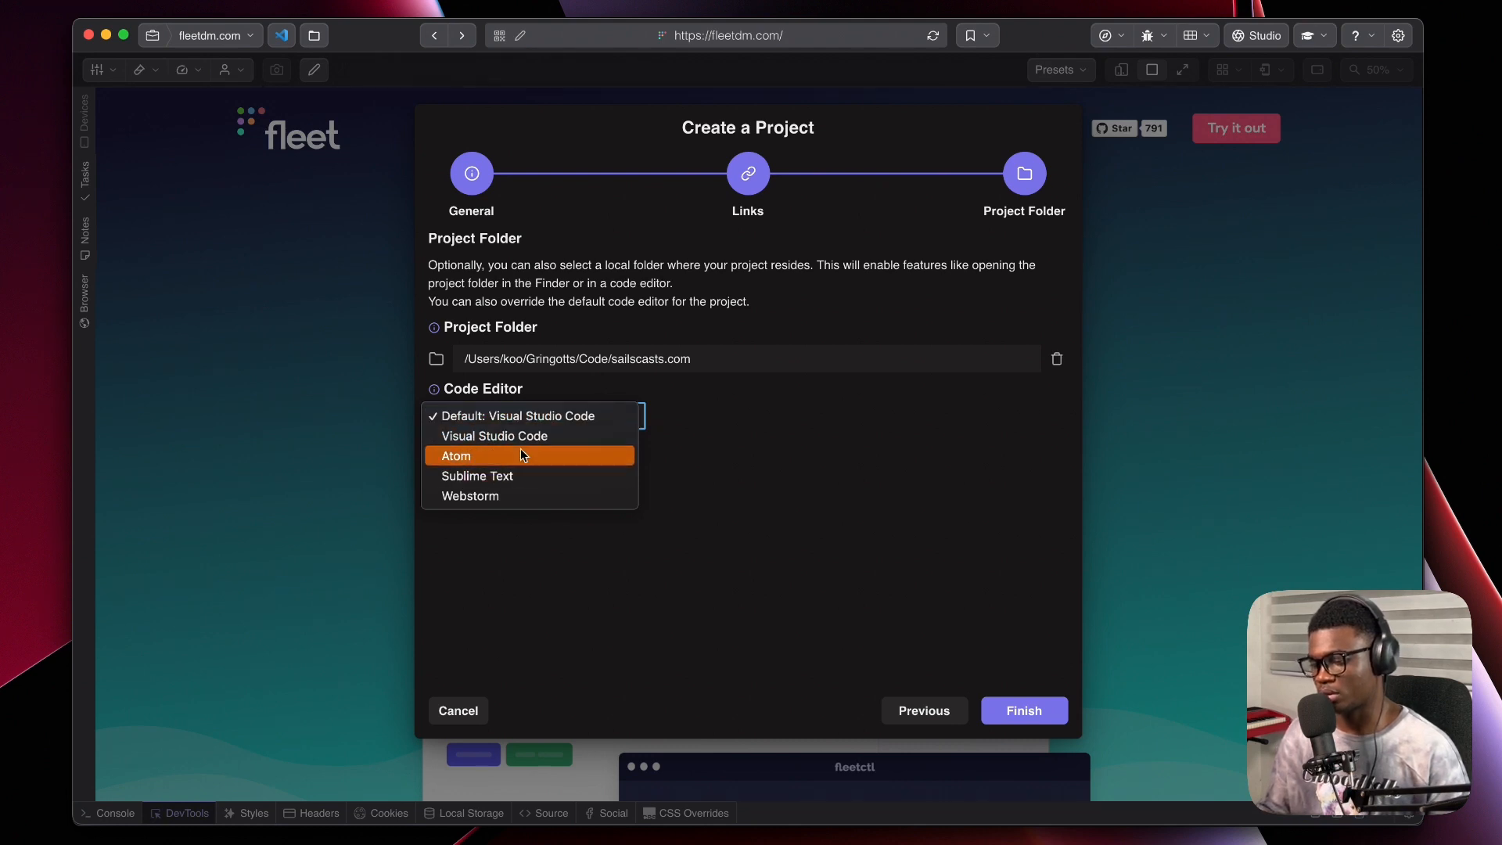
left_click(570, 422)
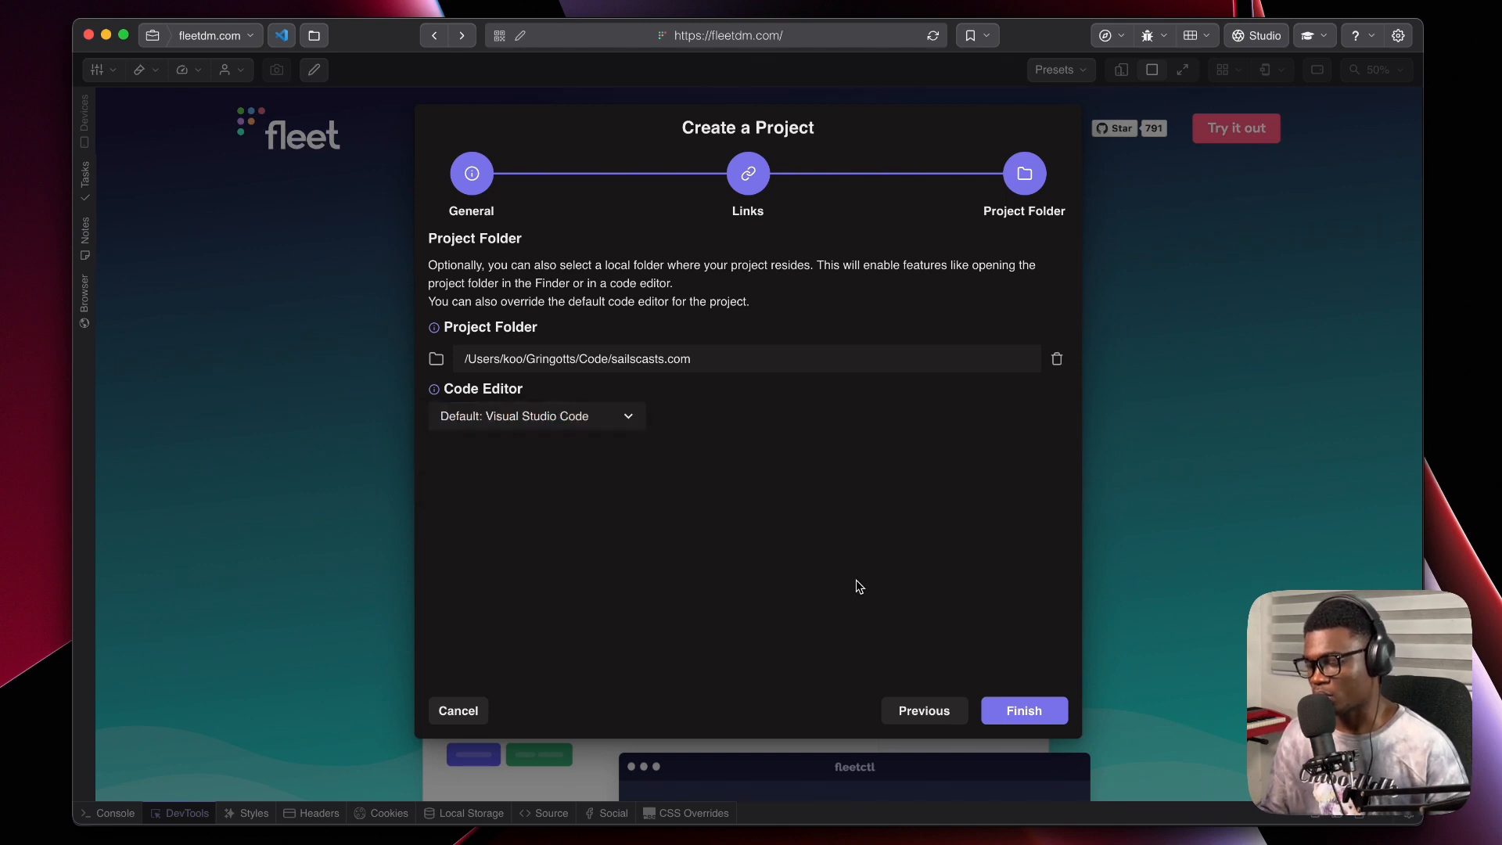
left_click(1004, 714)
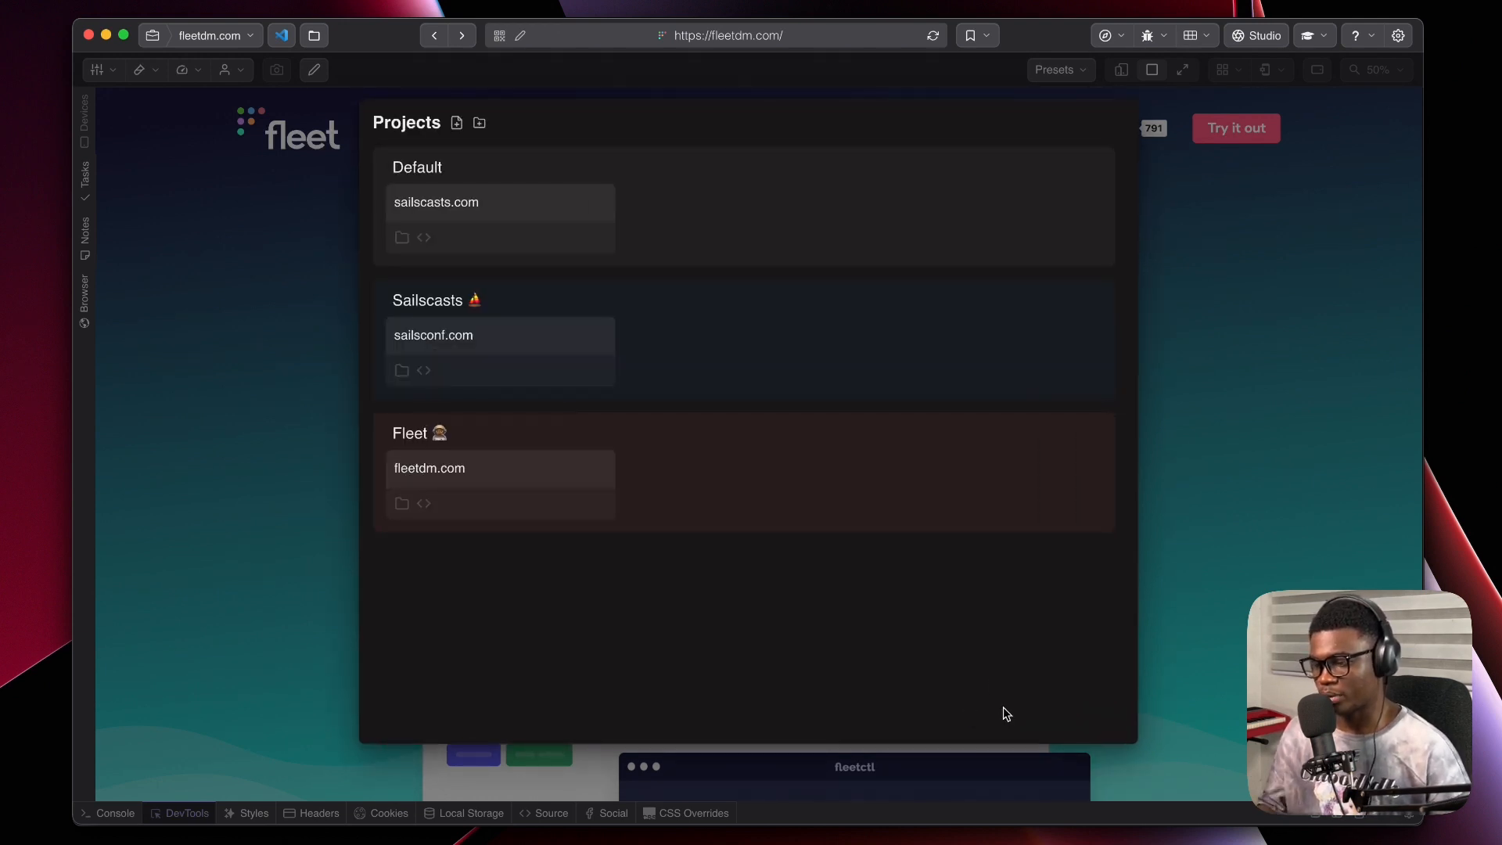
- Open the sailscasts.com project at its Production bookmark and review the project's saved bookmarks
left_click(451, 210)
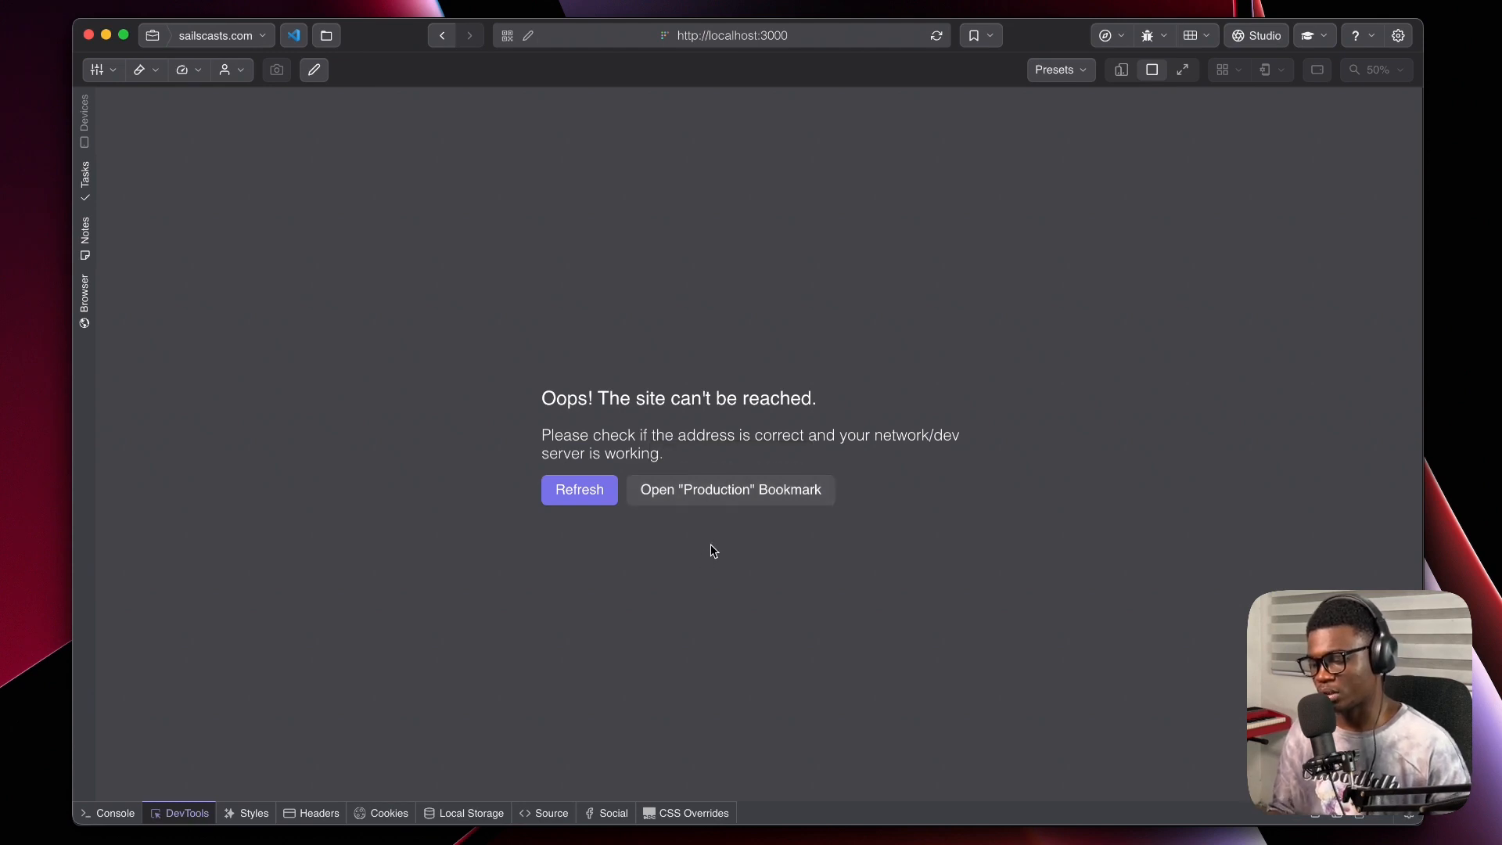
left_click(726, 503)
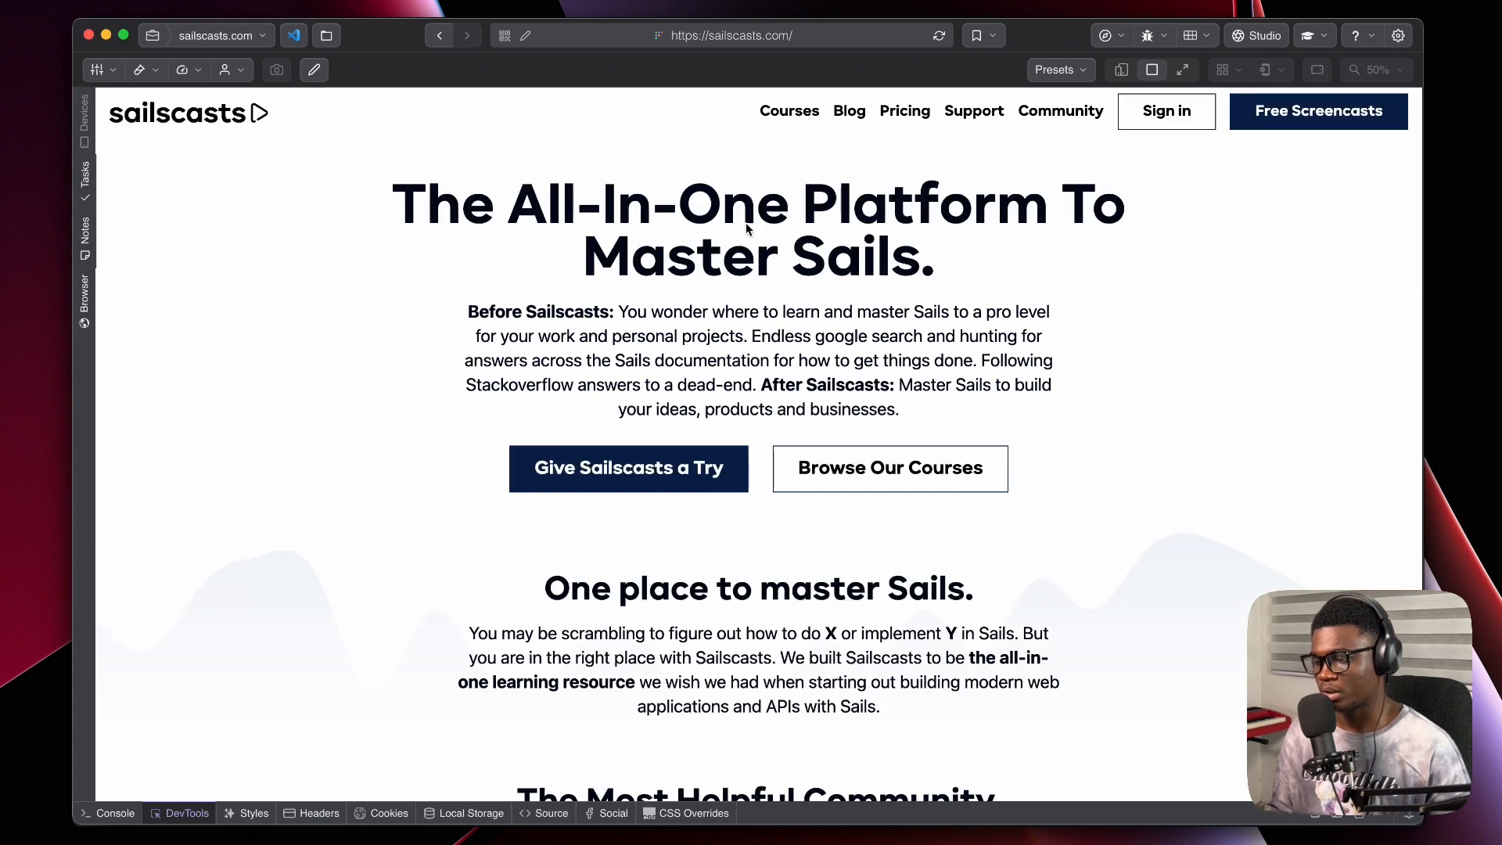
left_click(992, 36)
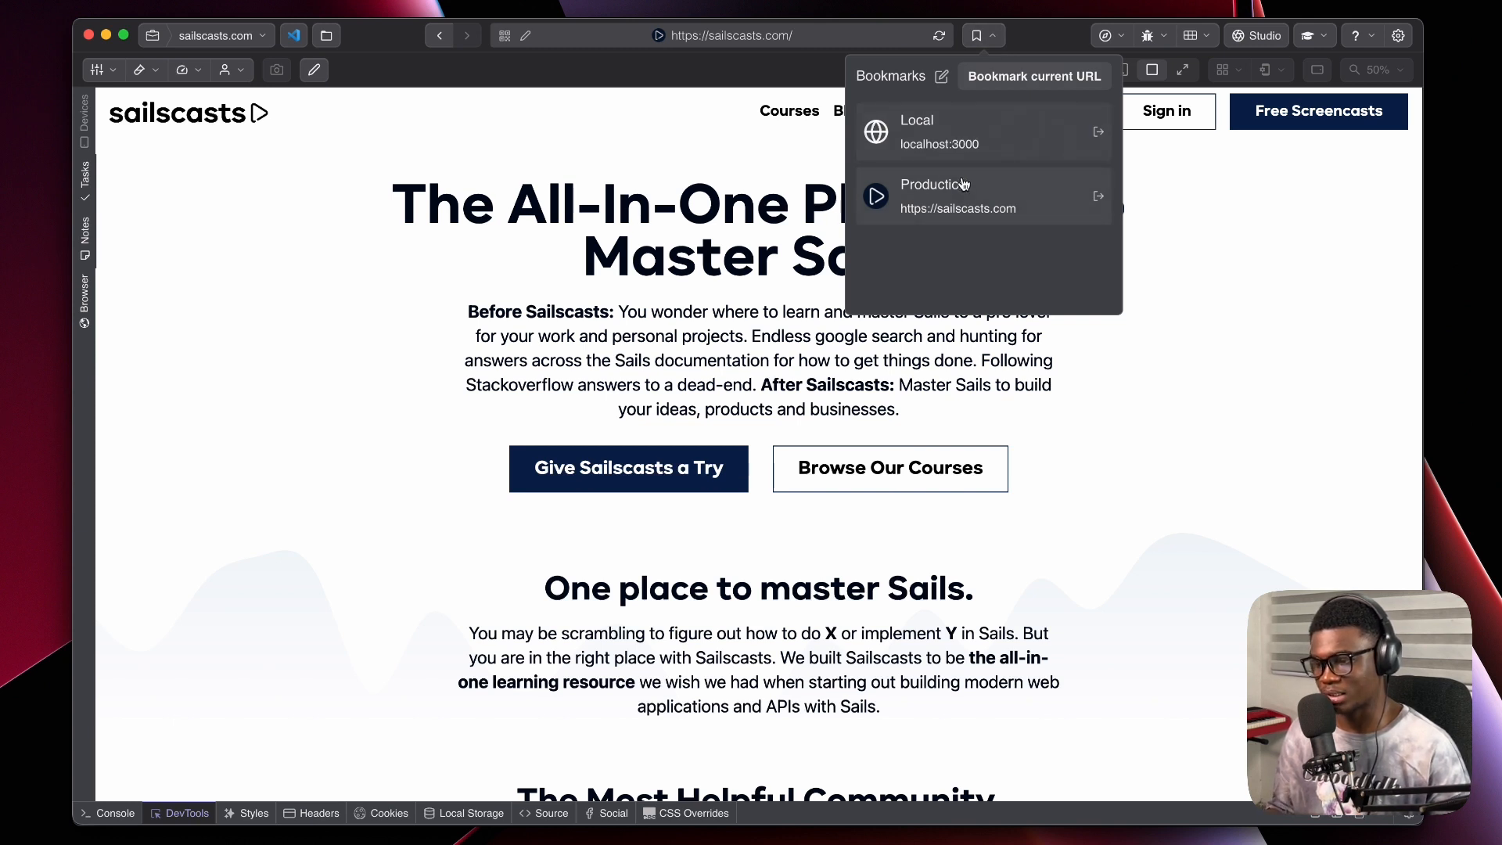
left_click(815, 174)
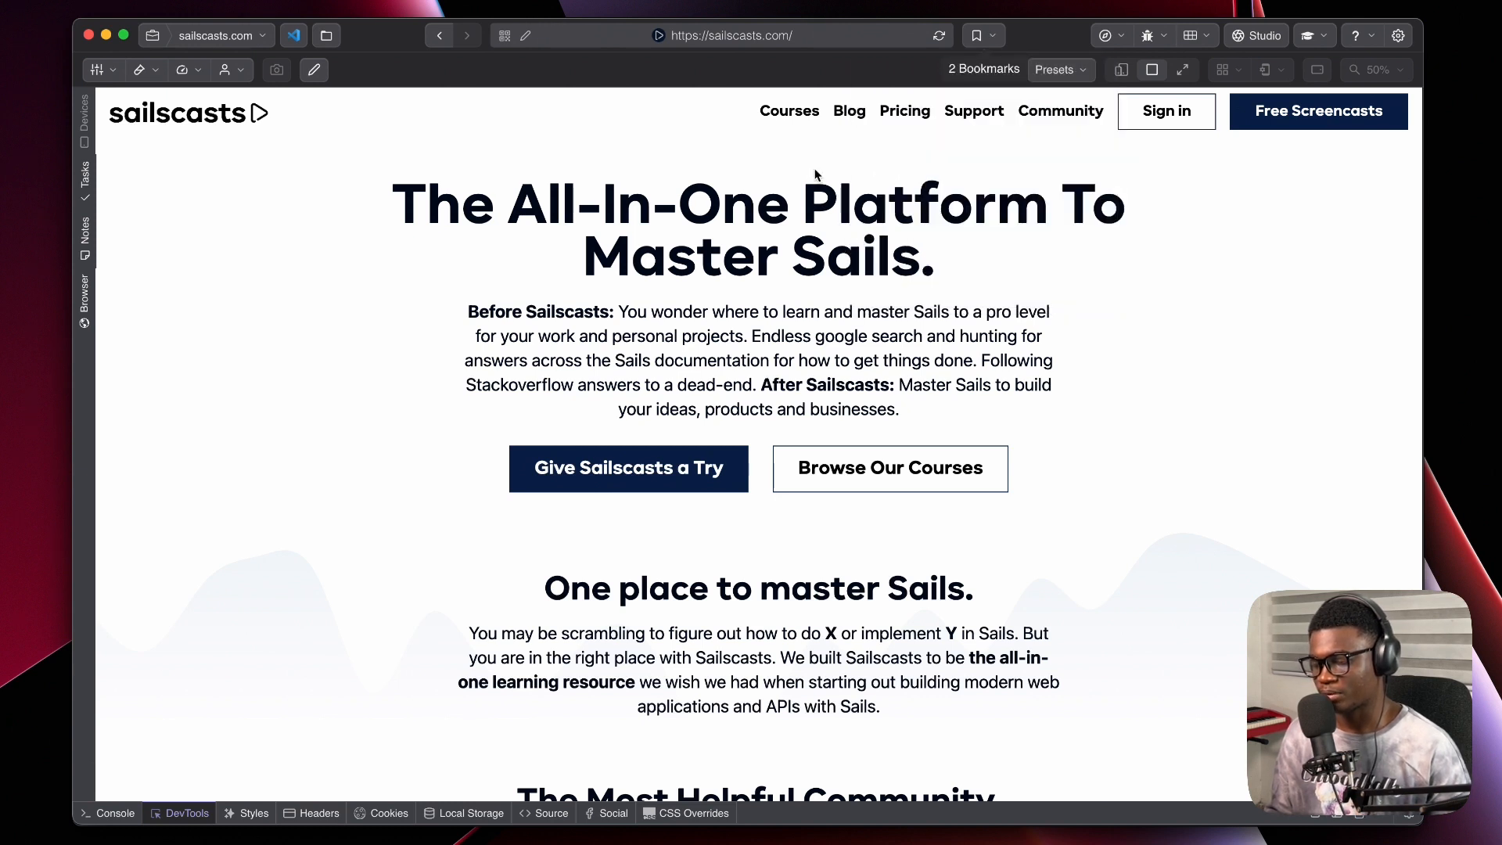
- Open the active sailscasts.com project in Visual Studio Code, minimize the editor and return to the Sizzy page
left_click(260, 38)
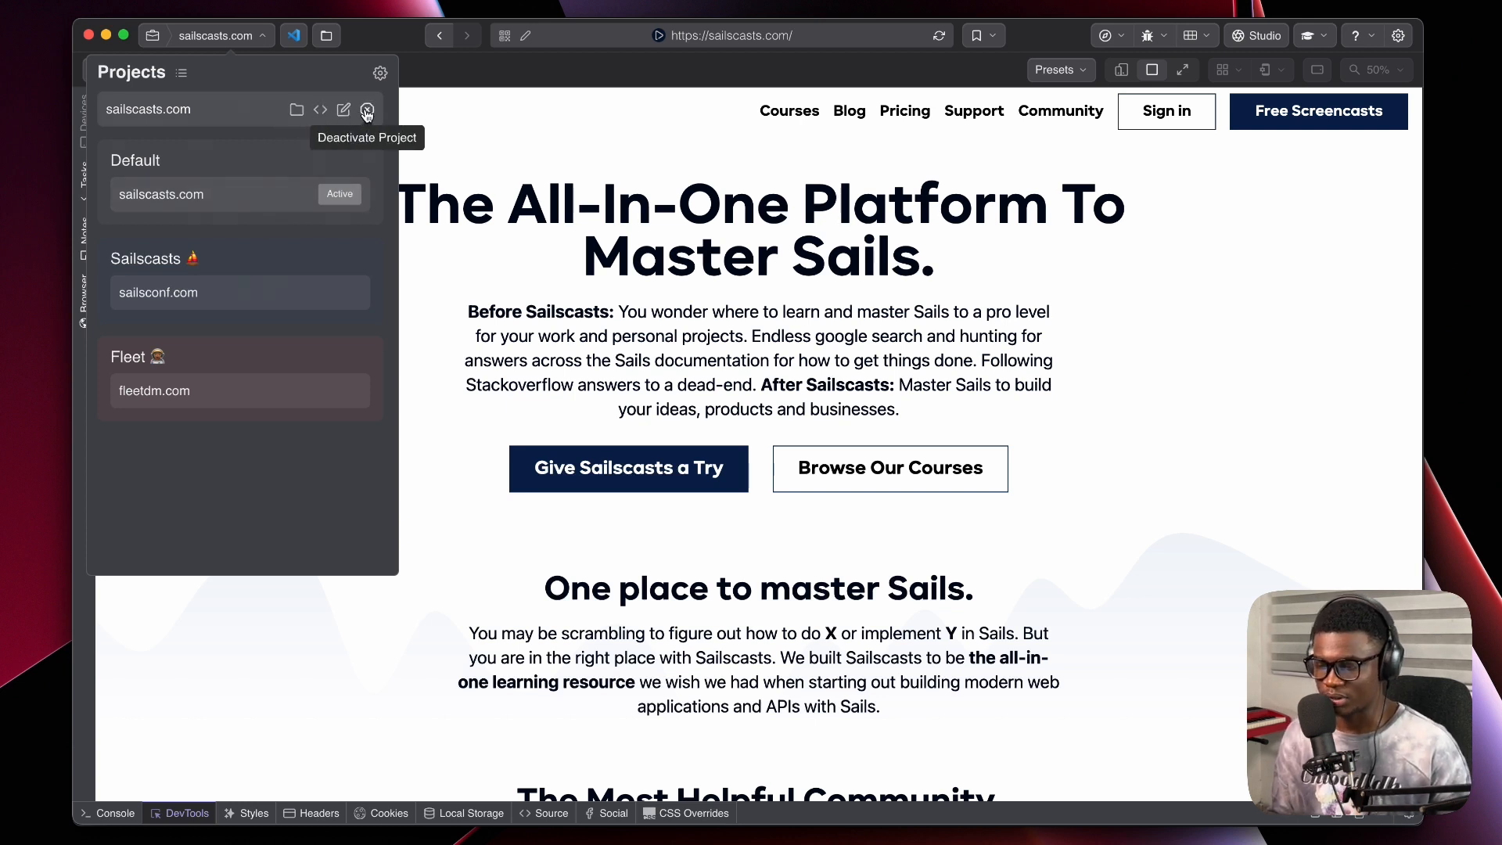
left_click(321, 111)
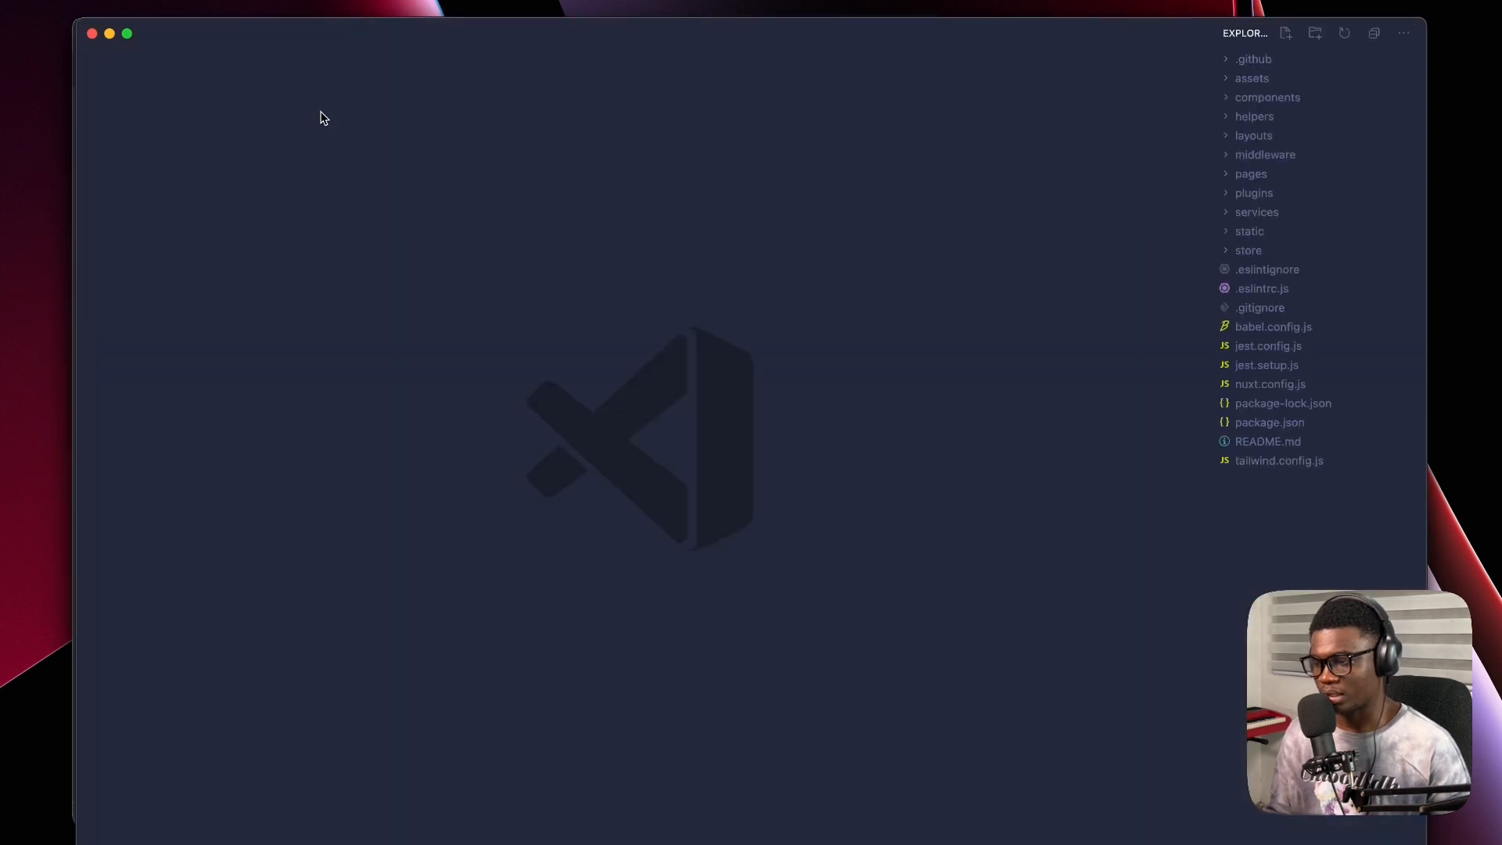
left_click(110, 35)
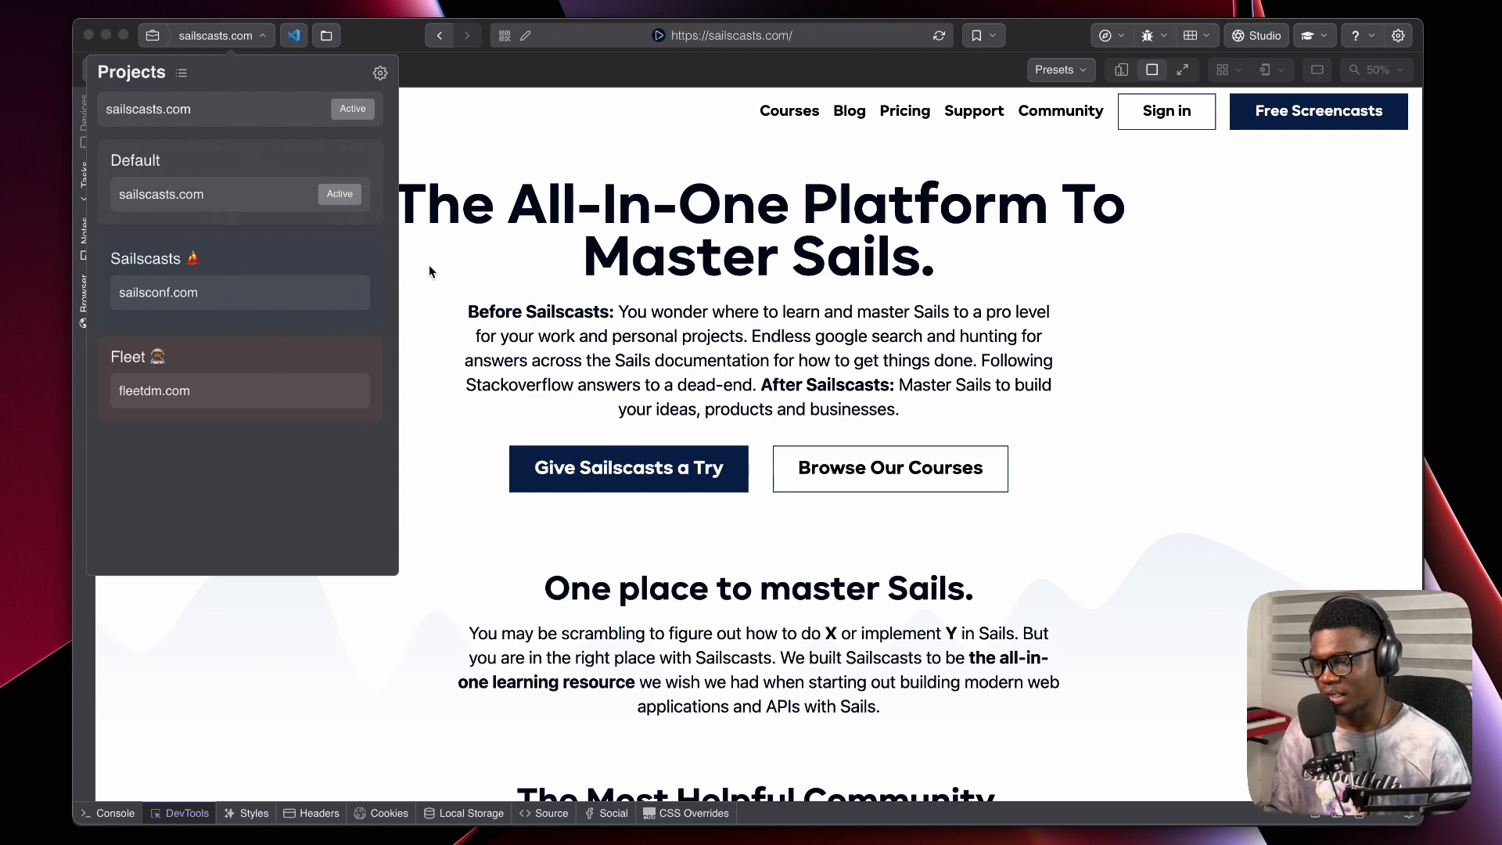
left_click(261, 44)
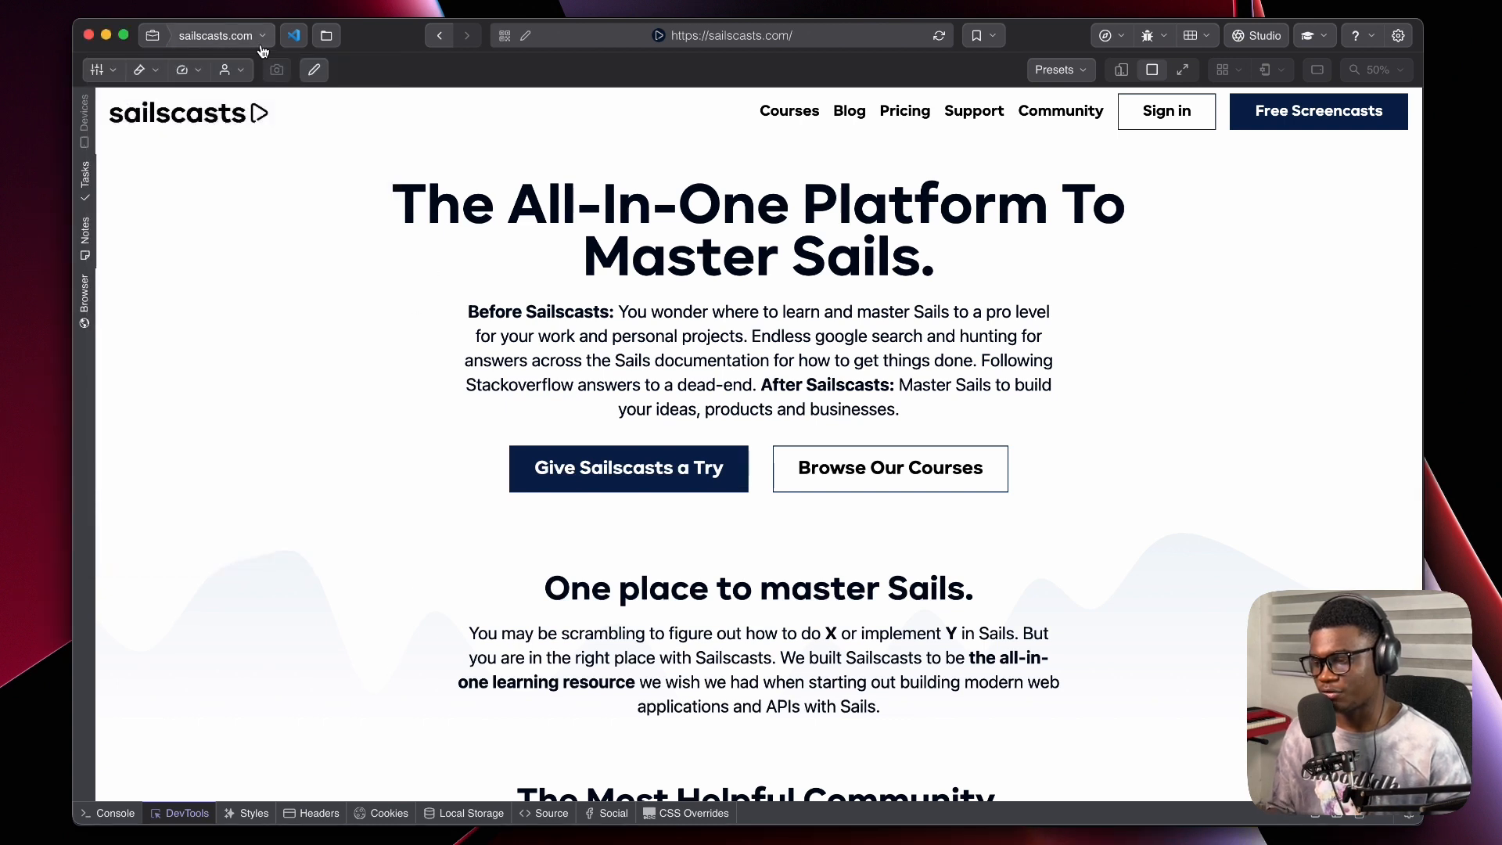